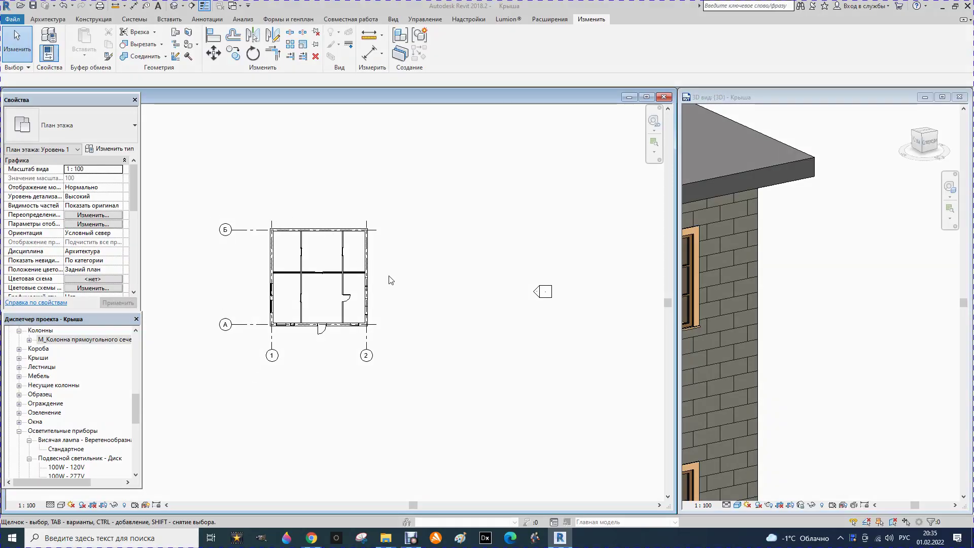
- Zoom into the floor plan and bring up the Файл > Создать > Семейство template chooser
scroll(381, 274, up, 1)
scroll(413, 283, up, 1)
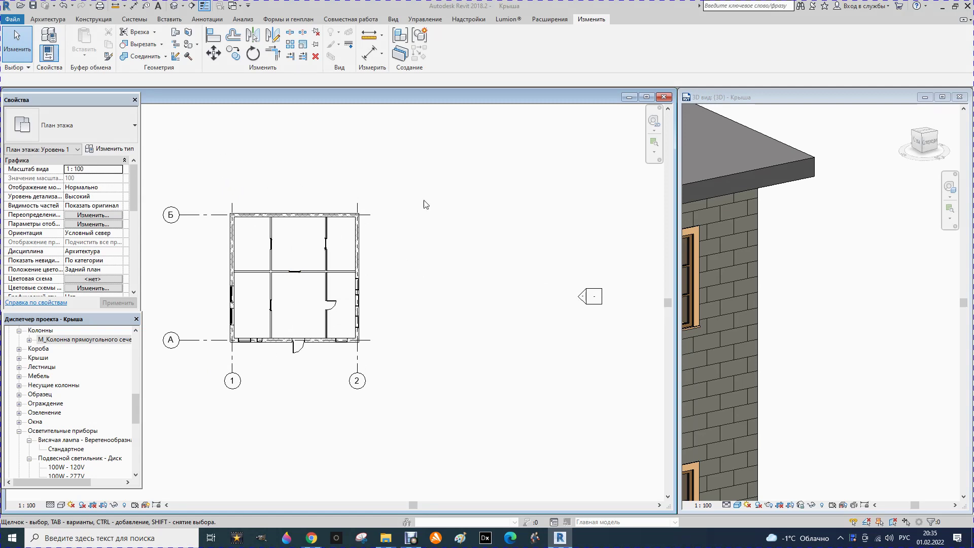
click(18, 21)
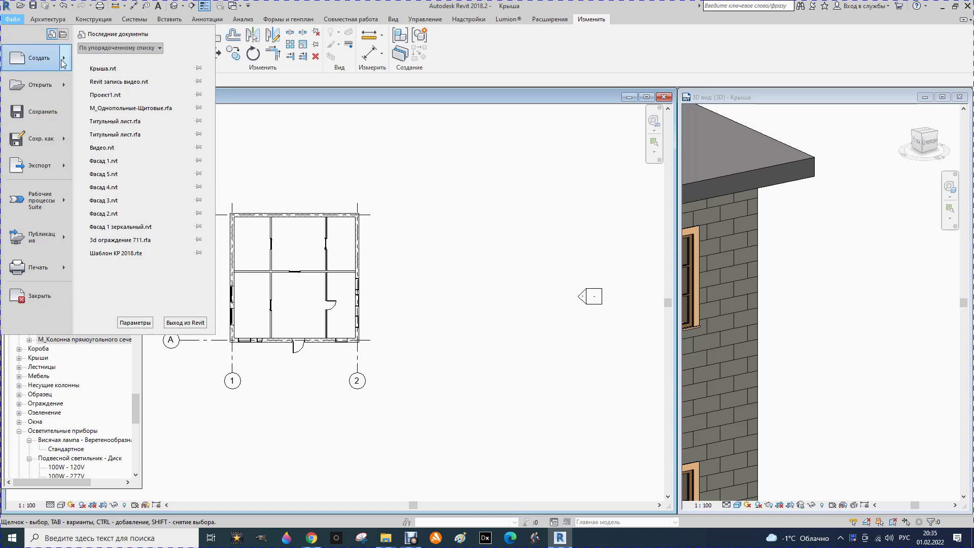
mouse_move(35, 58)
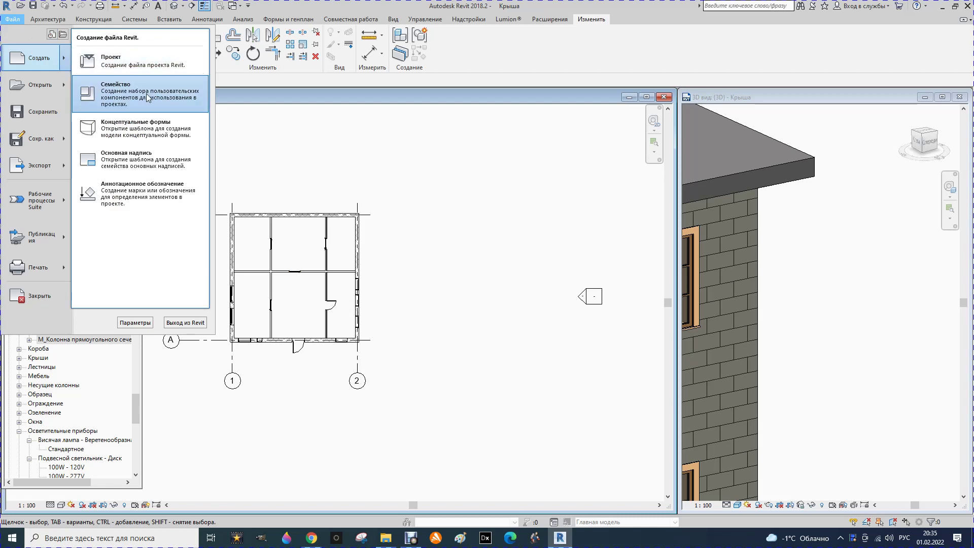
click(147, 97)
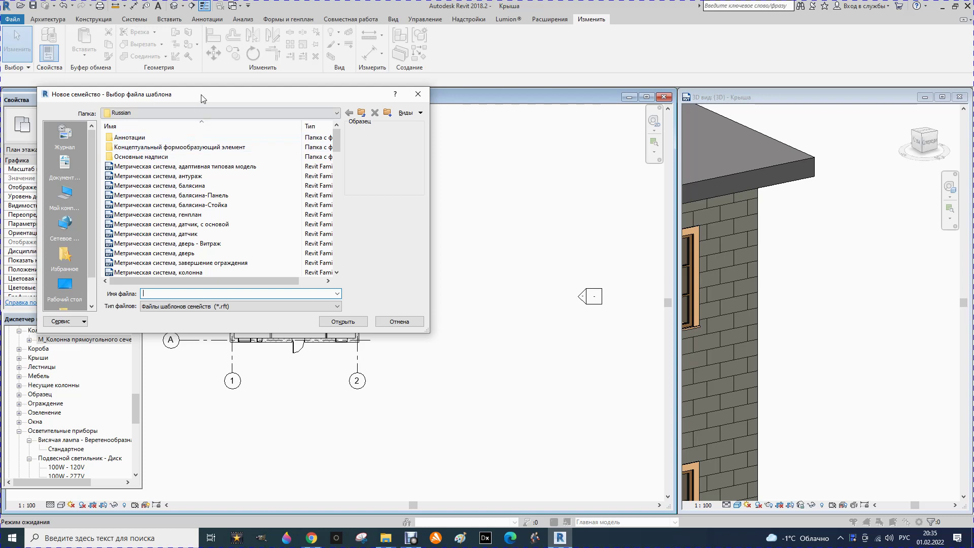
- Create Семейство1 from the 'Метрическая система, колонна' template
drag(205, 97, 307, 107)
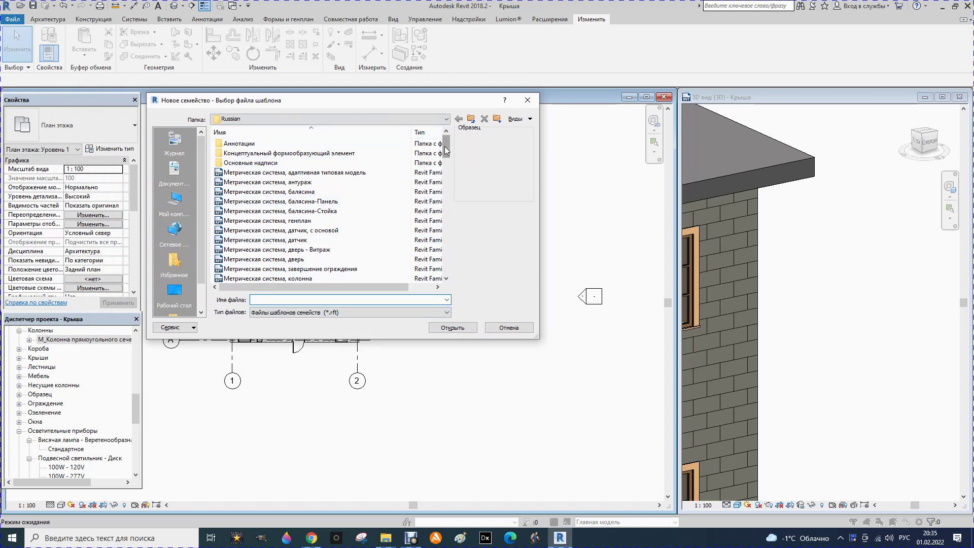
drag(445, 146, 446, 148)
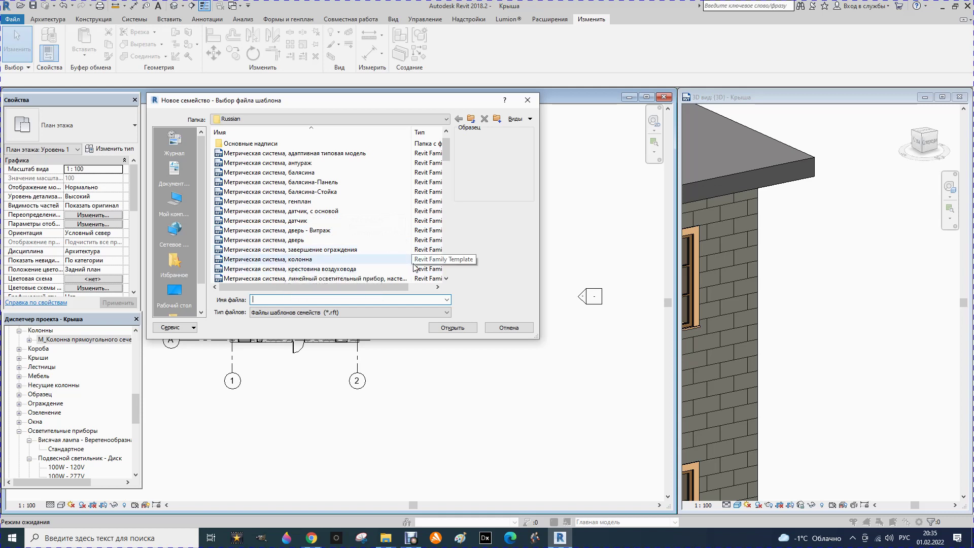
click(244, 261)
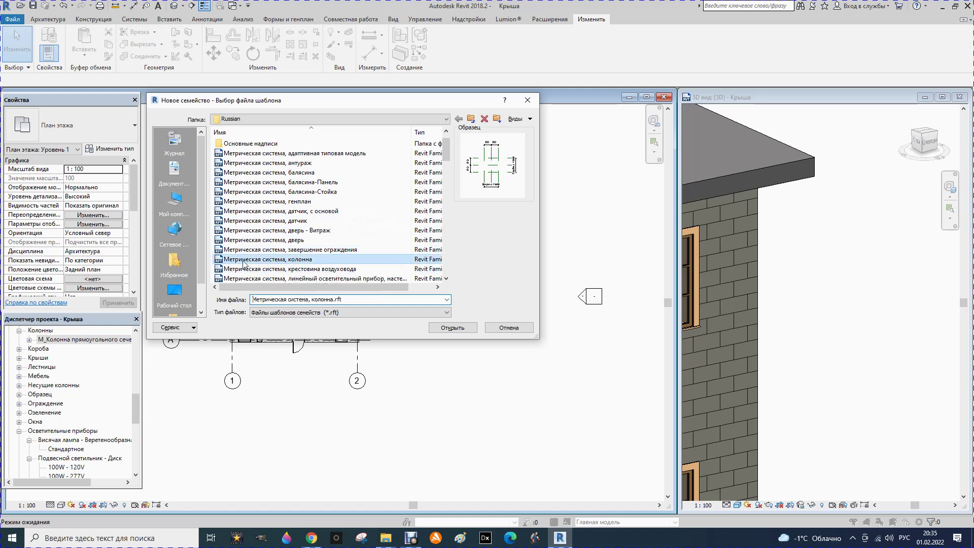
click(446, 329)
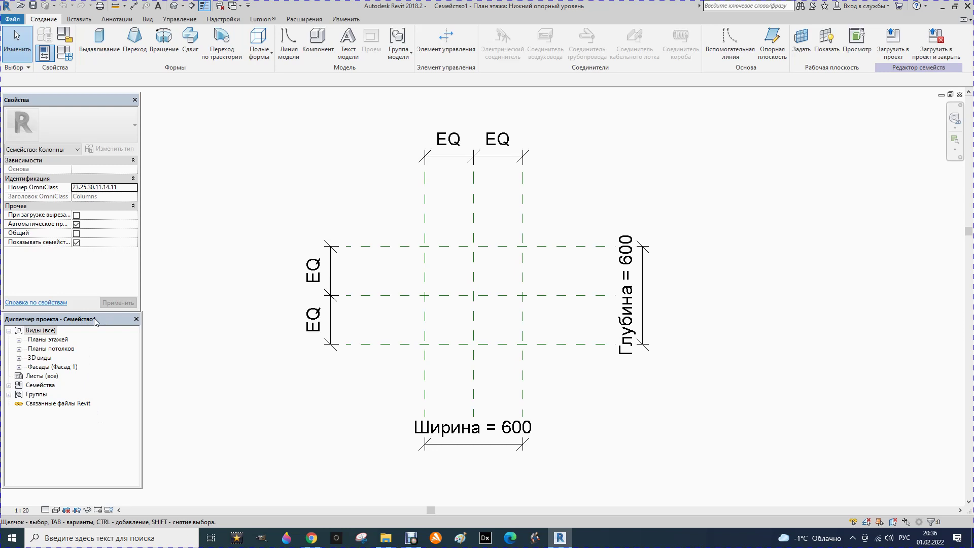
- Expand the column family's Планы этажей and Фасады views in the Project Browser
click(18, 340)
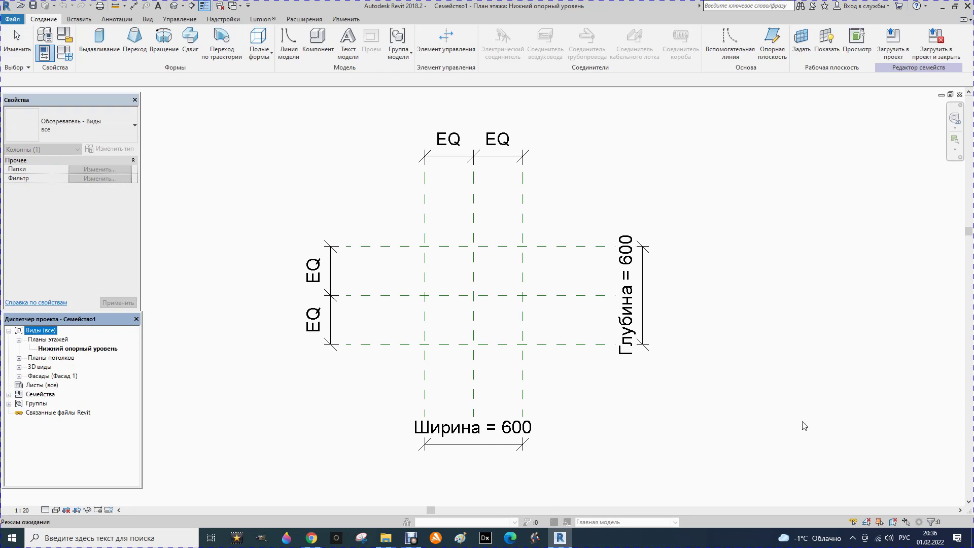
click(20, 377)
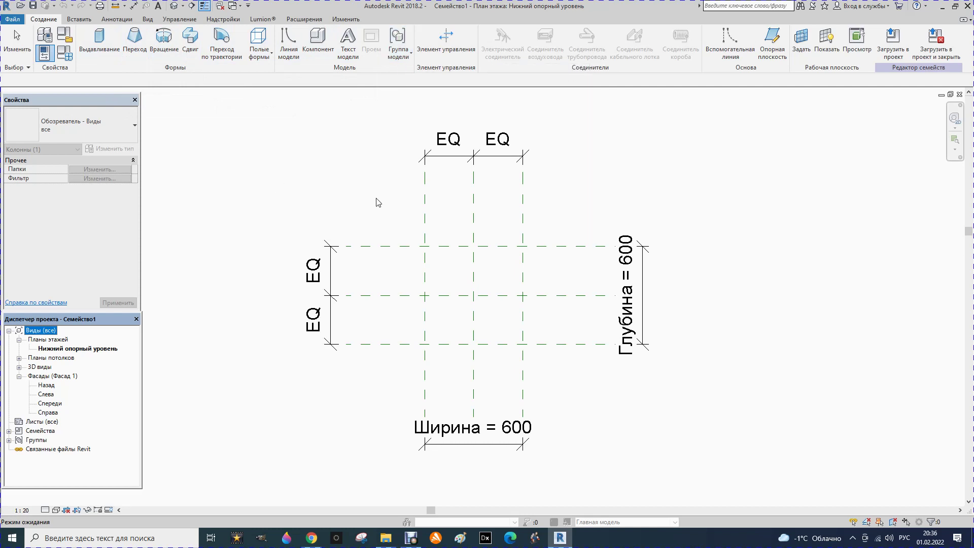
click(428, 212)
- Select the centre and Справа reference planes, then close the family back to Крыша
click(475, 206)
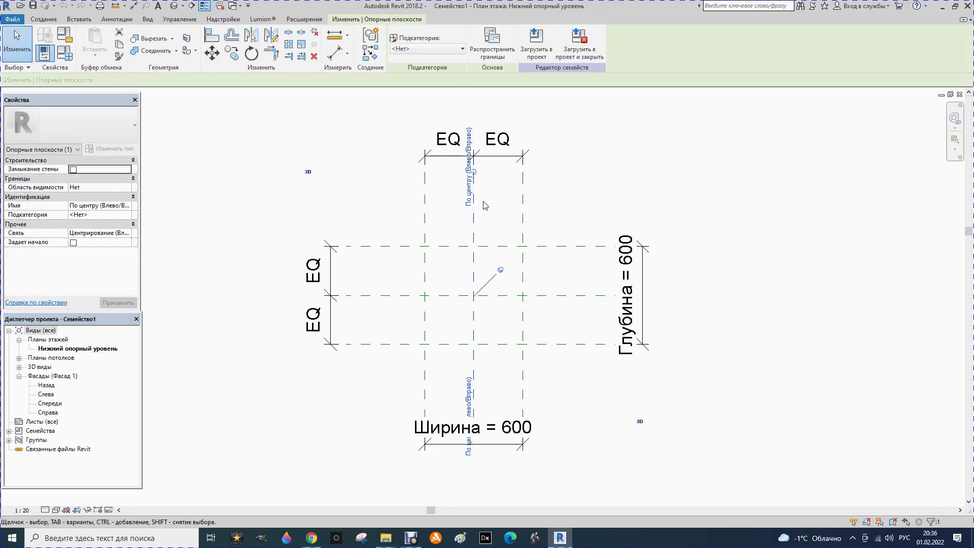
click(524, 205)
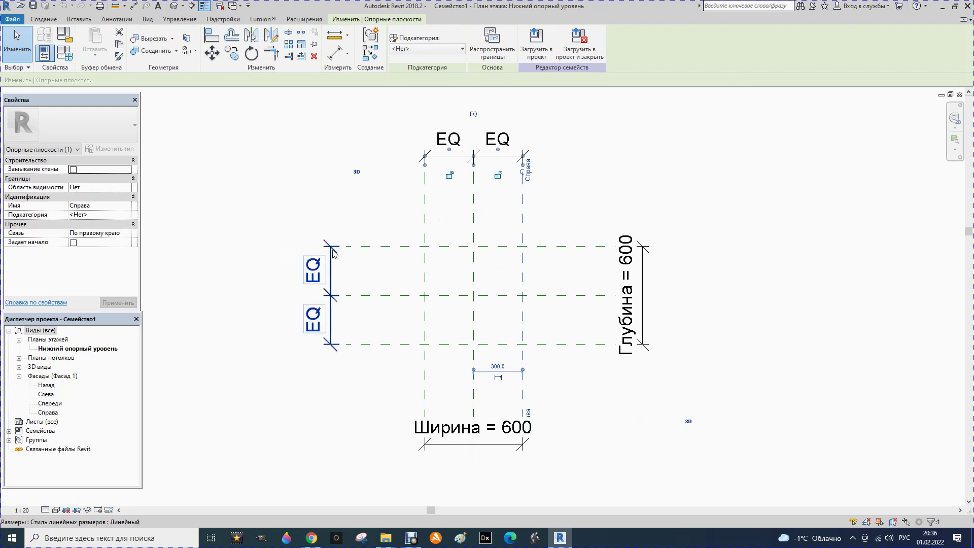
scroll(393, 218, down, 1)
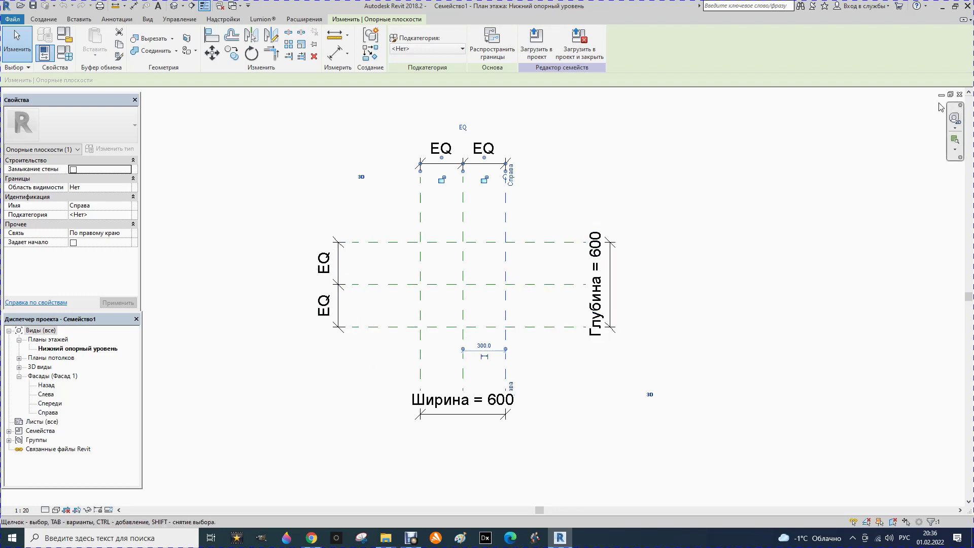
click(959, 95)
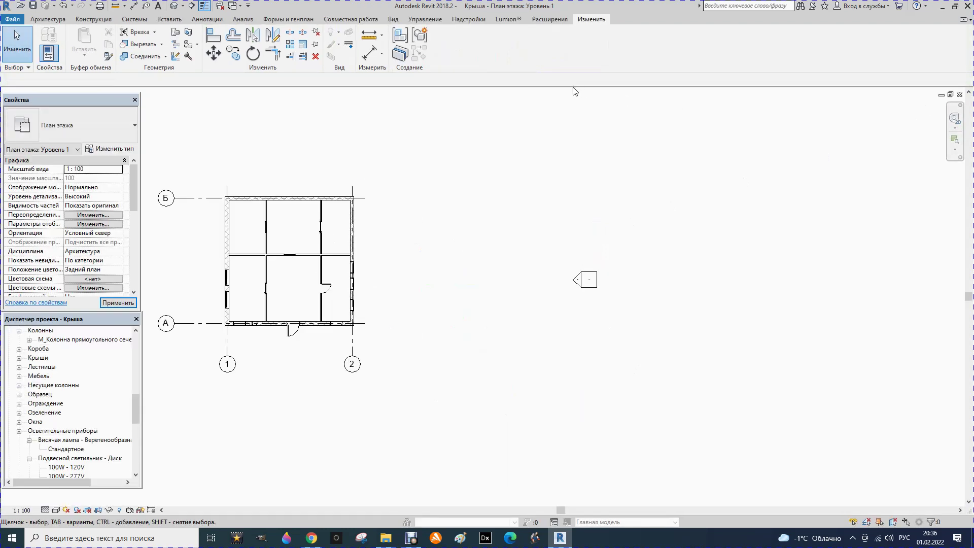
- Tile the house plan and 3D view side by side with Рядом
click(395, 20)
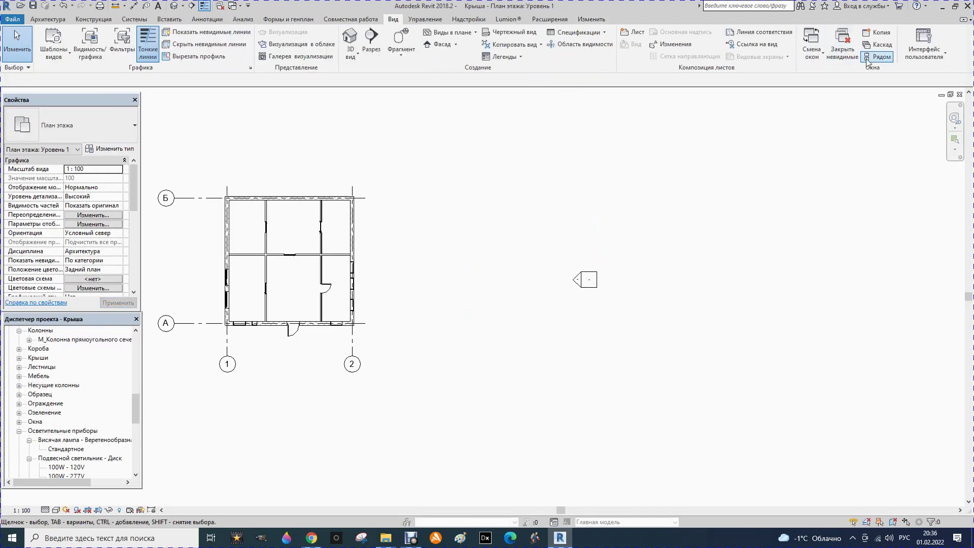
click(878, 56)
scroll(660, 249, down, 1)
scroll(659, 249, down, 1)
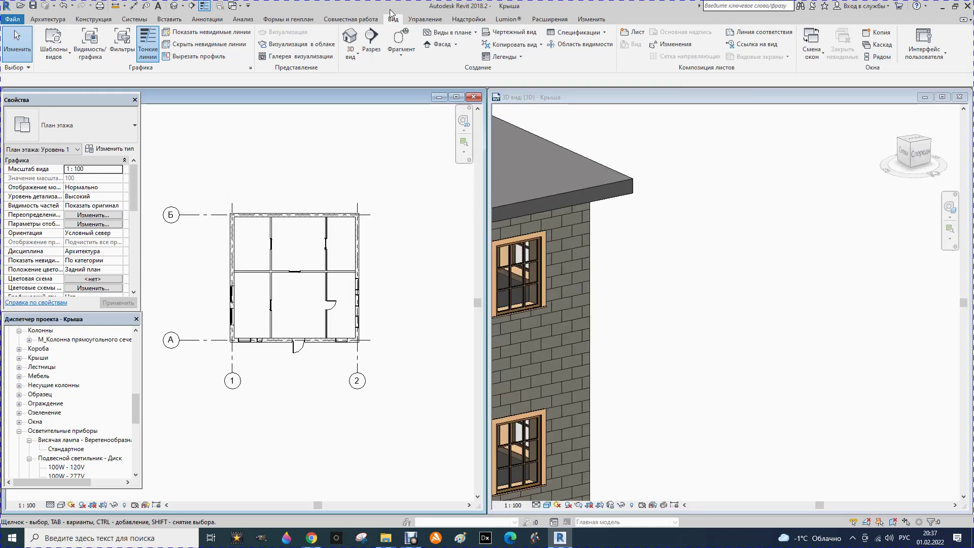
- Create a new family from the 'Метрическая система, типовая модель' template
click(11, 20)
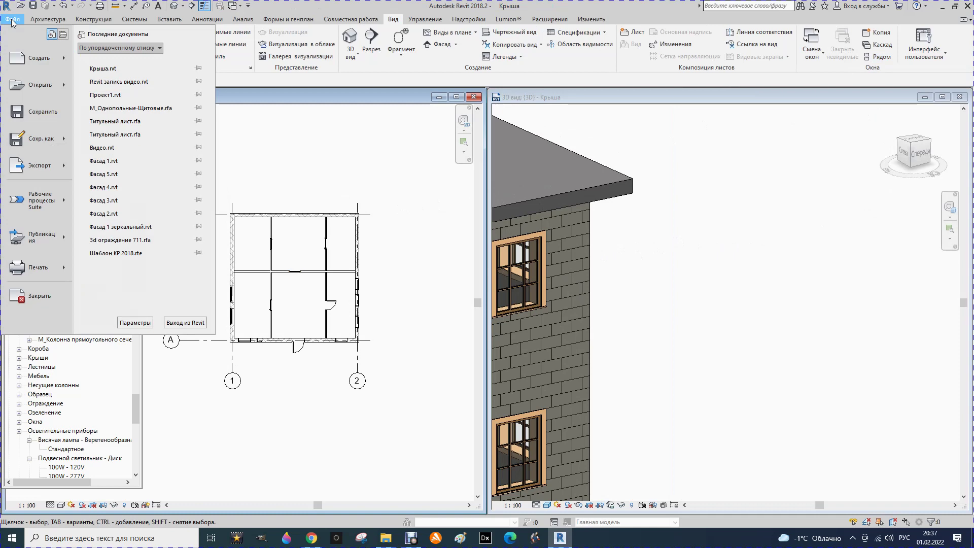
mouse_move(36, 58)
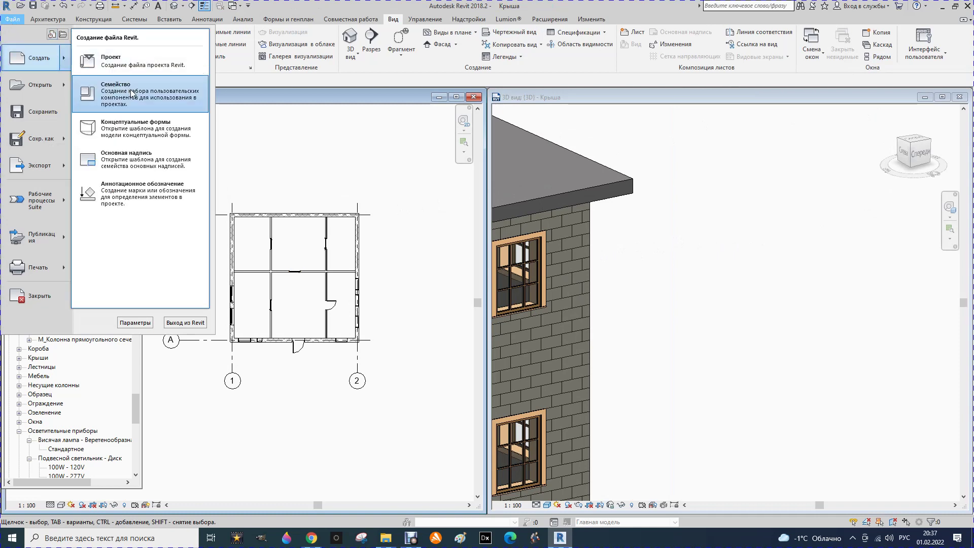
click(132, 94)
scroll(338, 205, down, 6)
scroll(338, 205, down, 3)
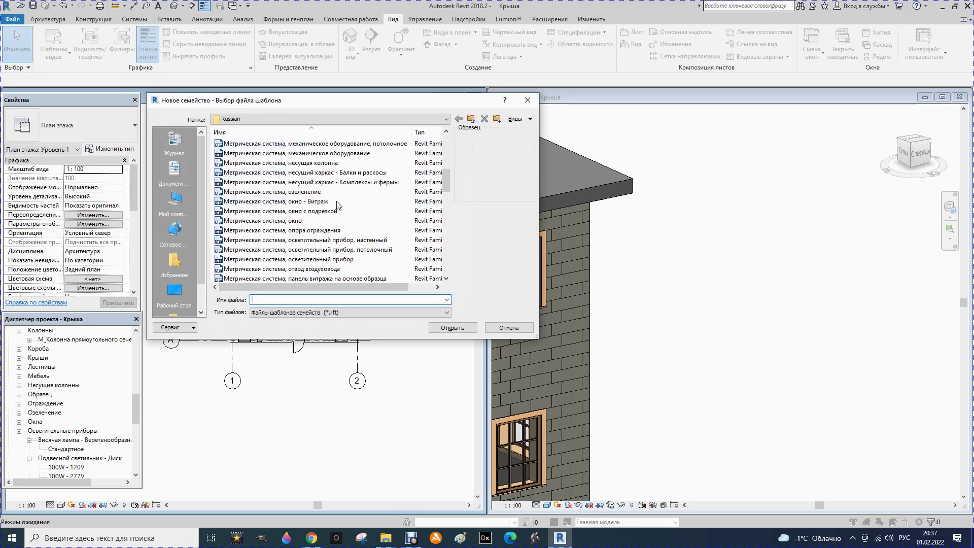
scroll(339, 205, down, 1)
scroll(339, 205, down, 2)
scroll(338, 205, down, 2)
scroll(339, 204, down, 2)
scroll(350, 220, down, 1)
scroll(351, 220, down, 1)
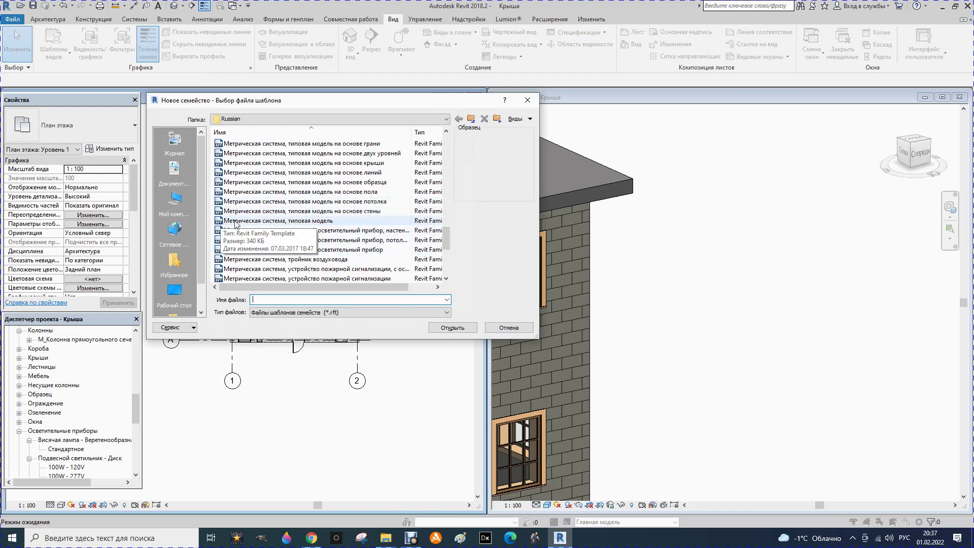
click(259, 222)
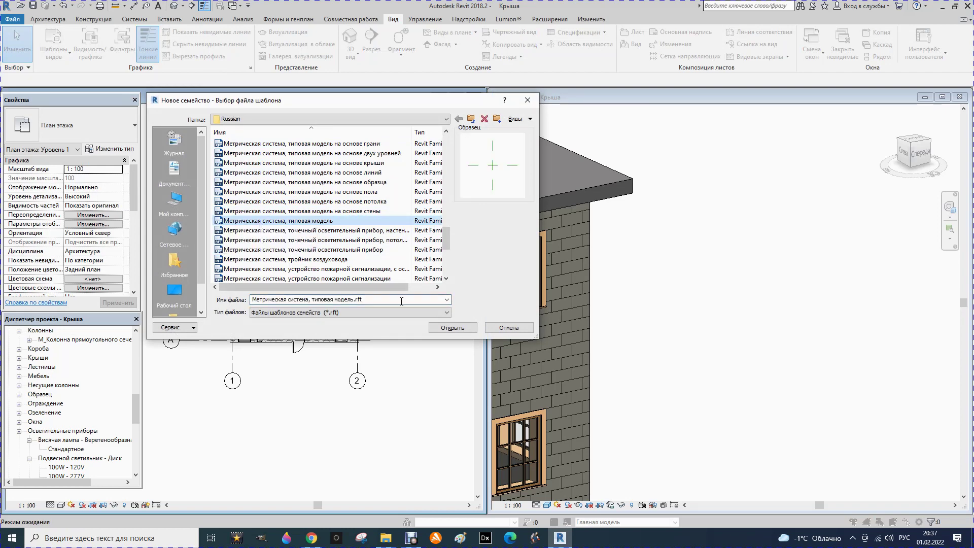
click(447, 328)
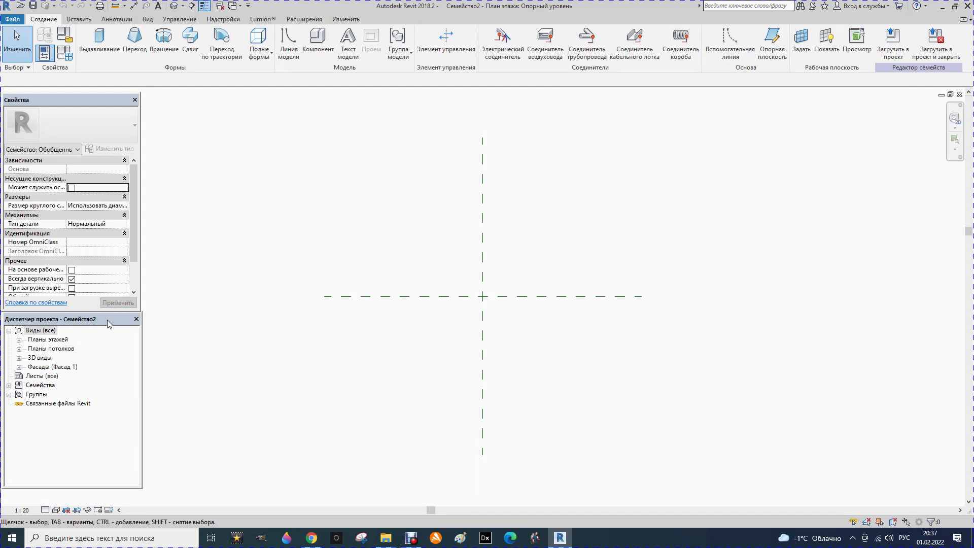
- Show the Опорный уровень plan and inspect its vertical centre reference plane
click(19, 339)
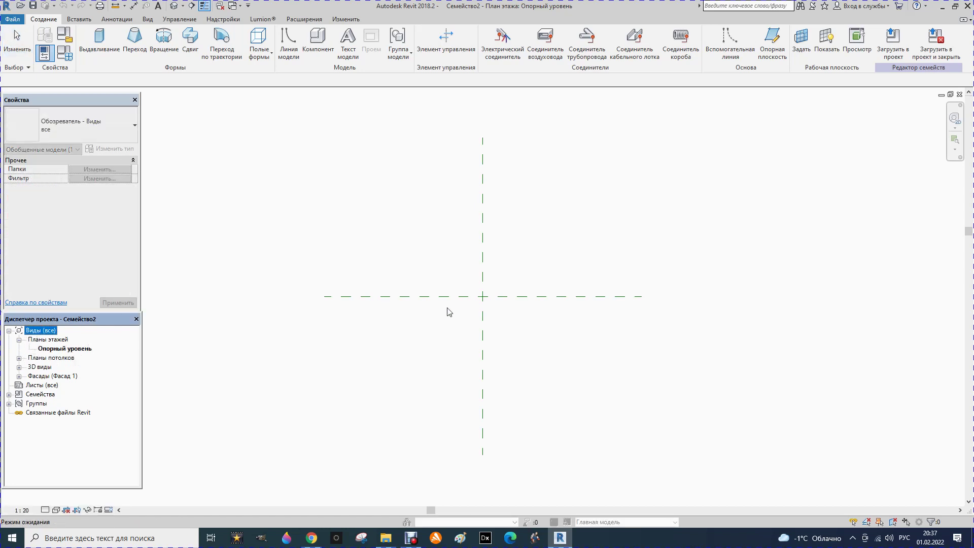
scroll(373, 222, down, 1)
click(373, 288)
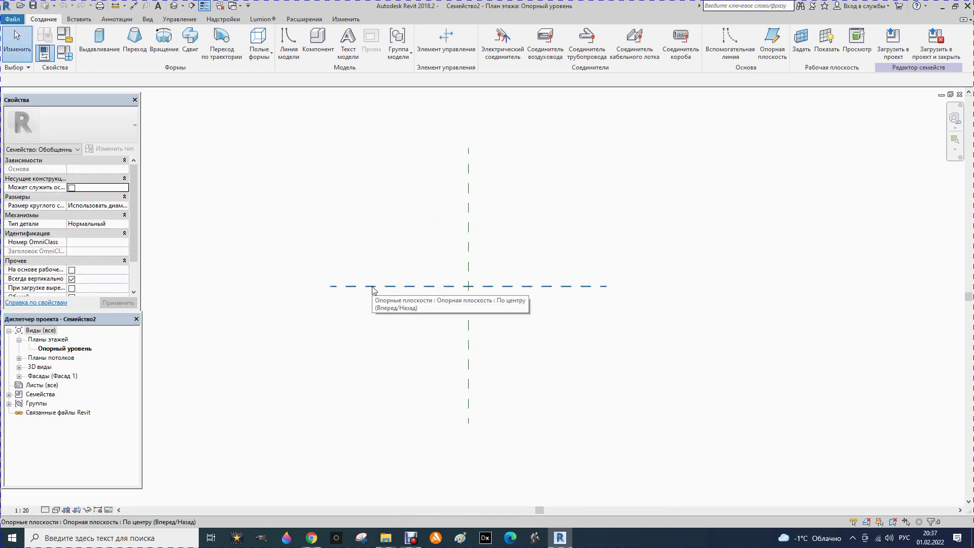
click(468, 243)
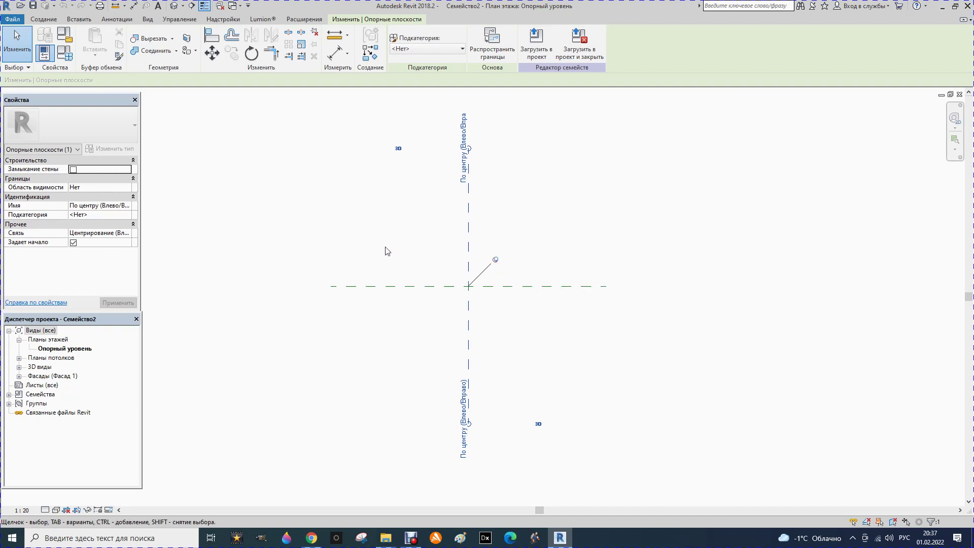
key(Escape)
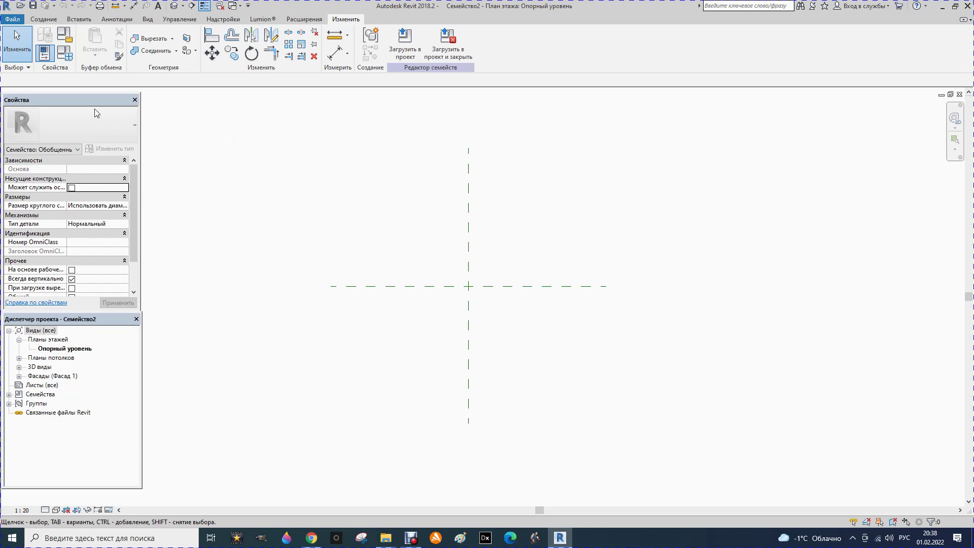
- Sketch a 1000 × 1100 rectangle and finish it as a 250-deep solid extrusion
click(43, 21)
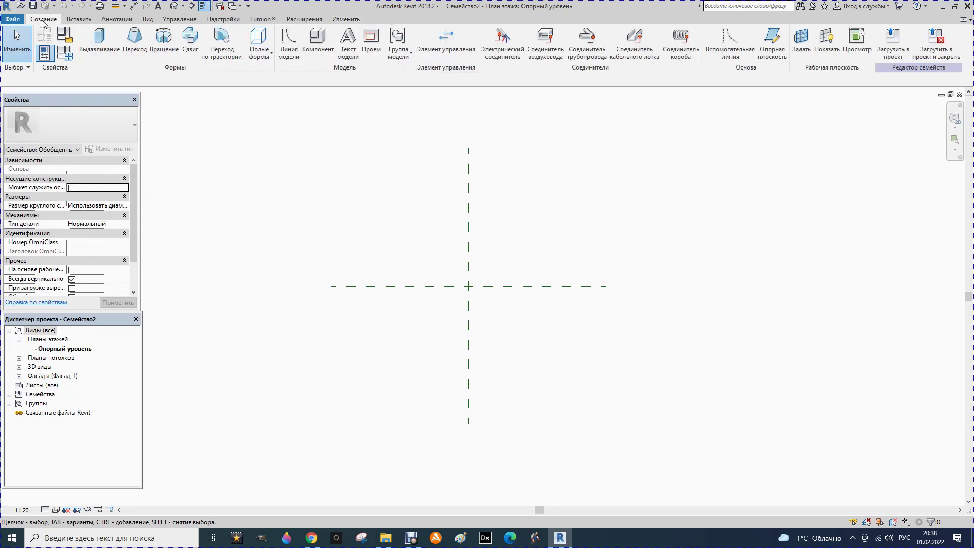
click(99, 42)
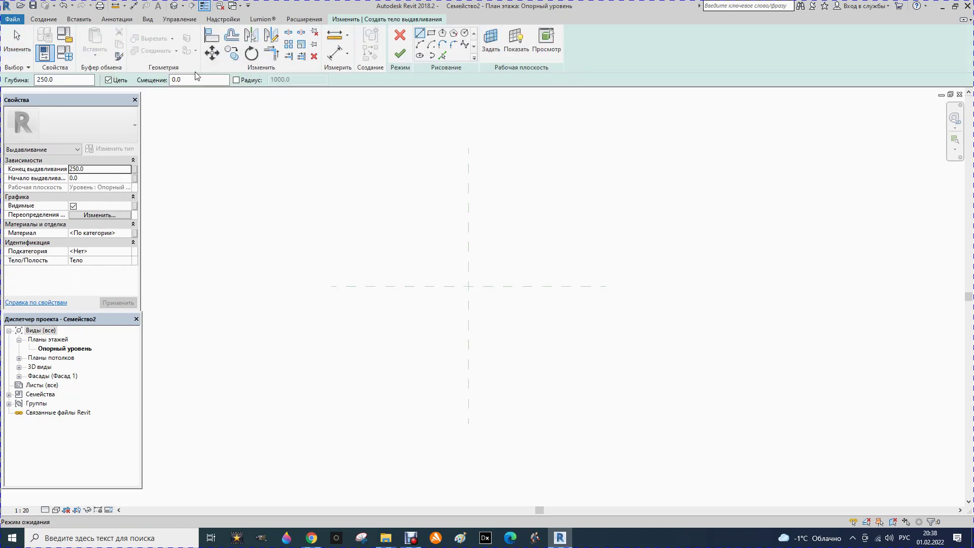
click(431, 37)
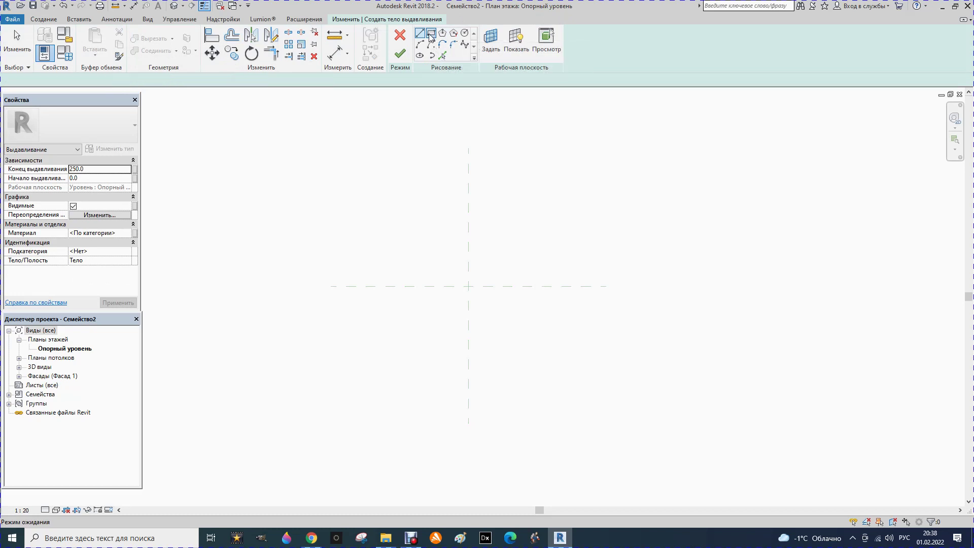
click(422, 245)
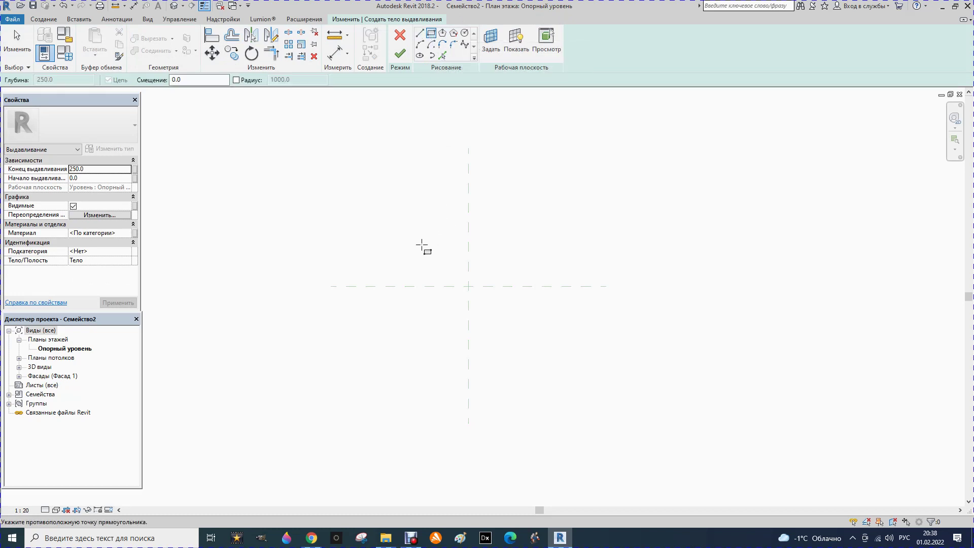
click(491, 321)
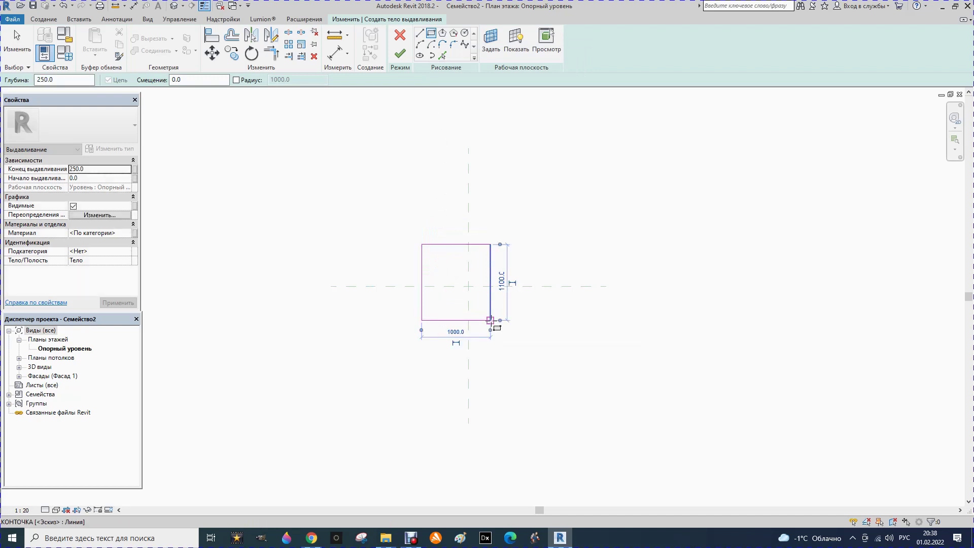
scroll(509, 316, up, 2)
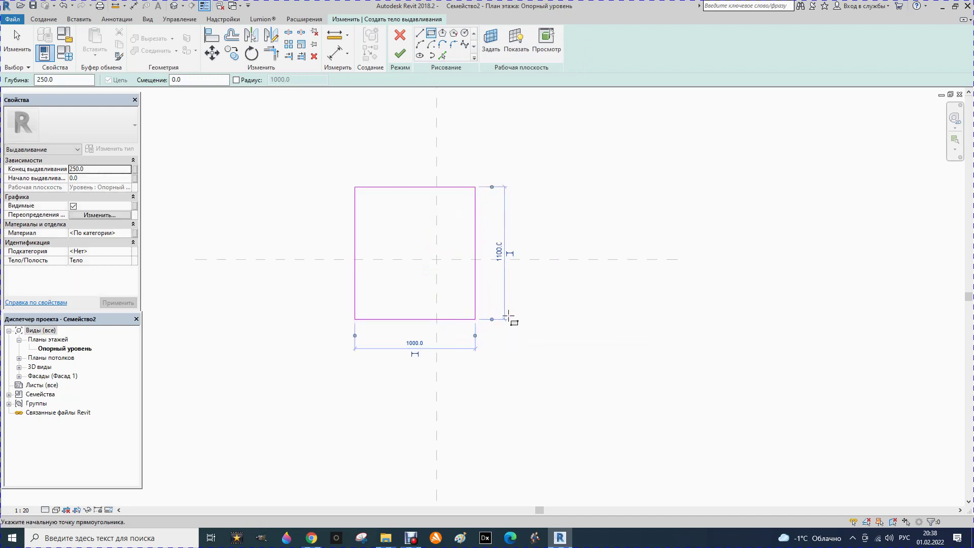
click(400, 53)
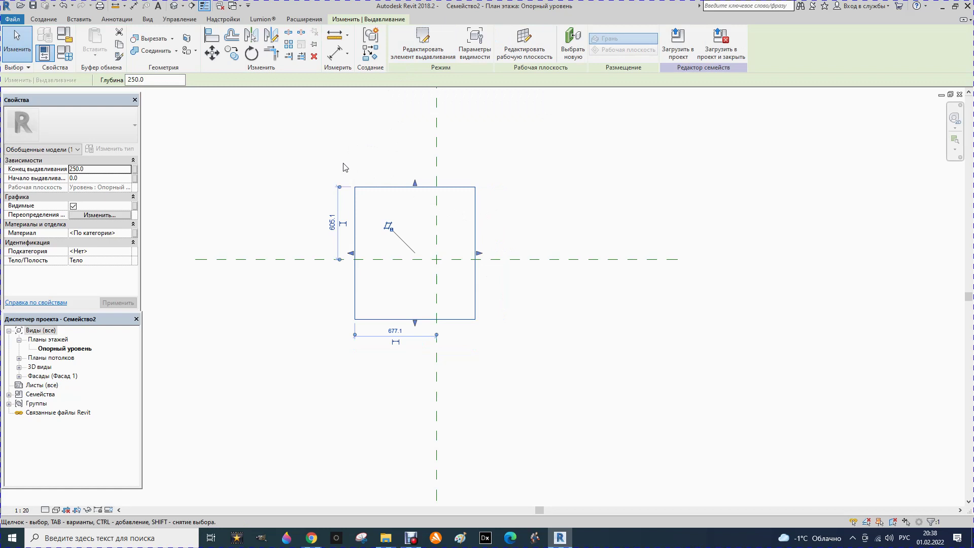
- Dimension left edge, centre plane and right edge, and set the dimension to EQ
click(334, 54)
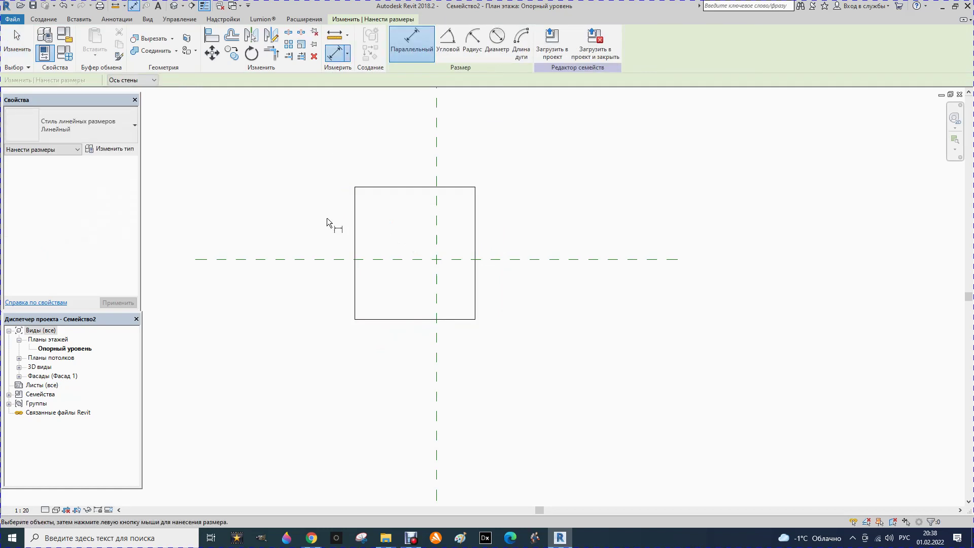
click(354, 227)
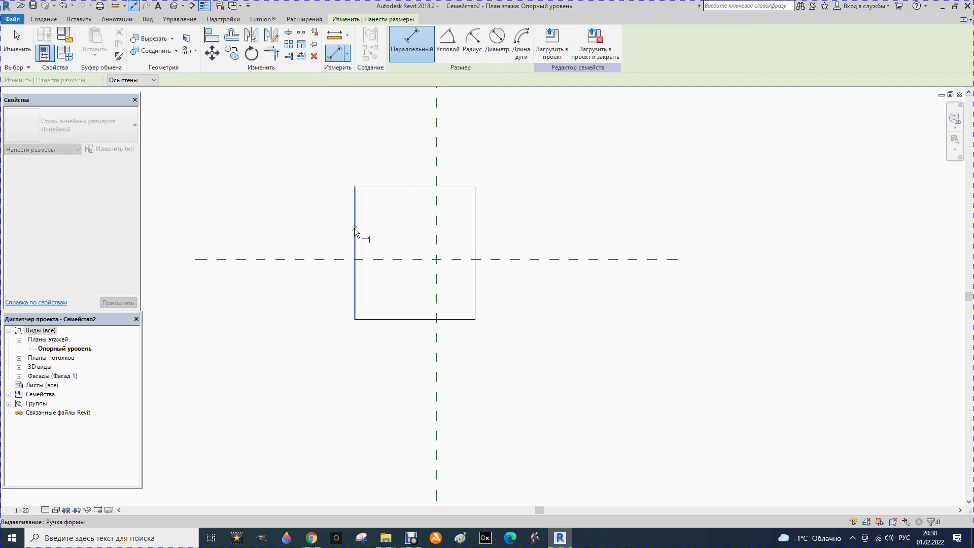
click(437, 227)
click(475, 230)
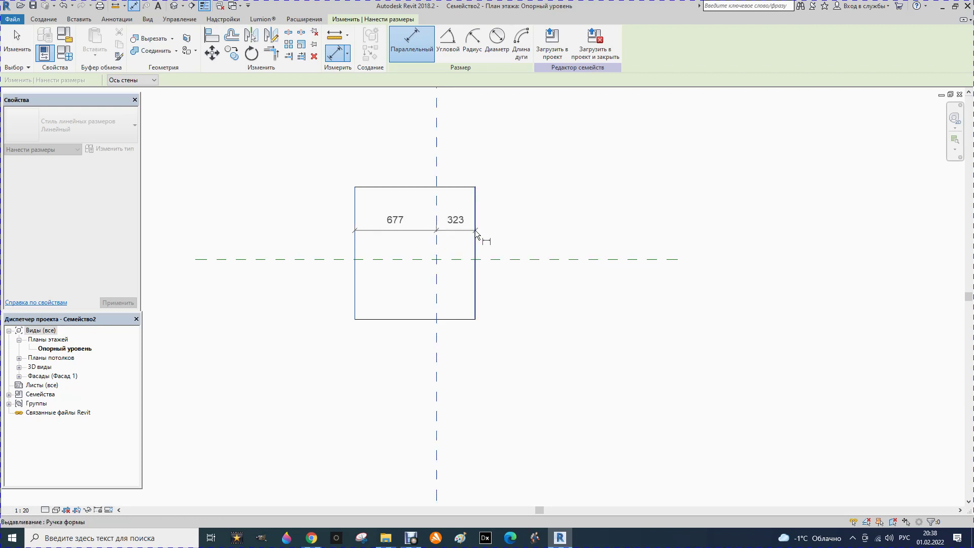
click(479, 151)
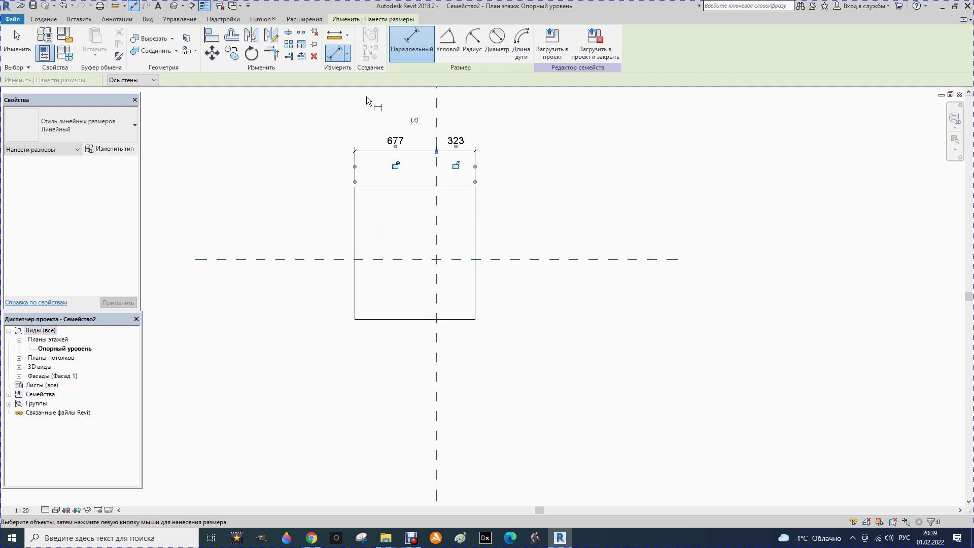
scroll(366, 96, up, 2)
scroll(370, 102, up, 2)
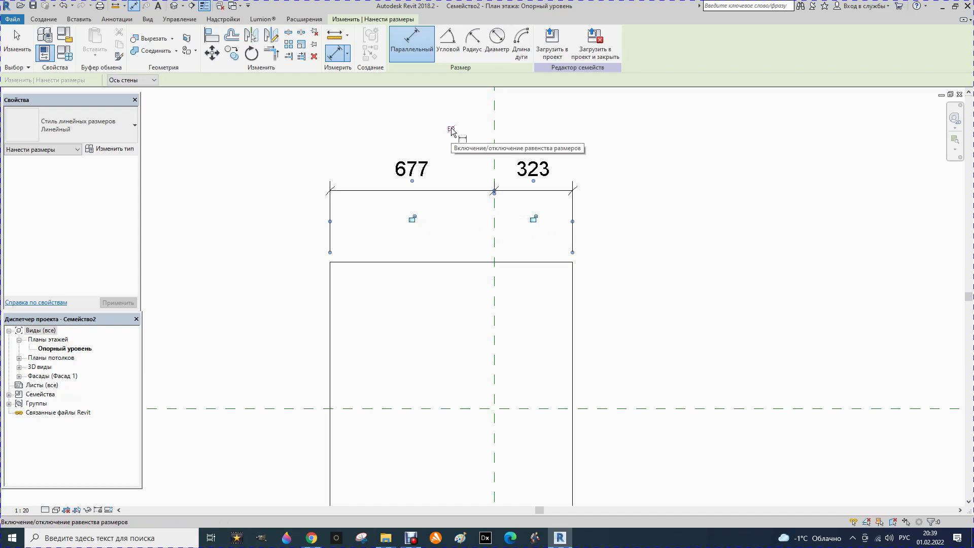
click(451, 129)
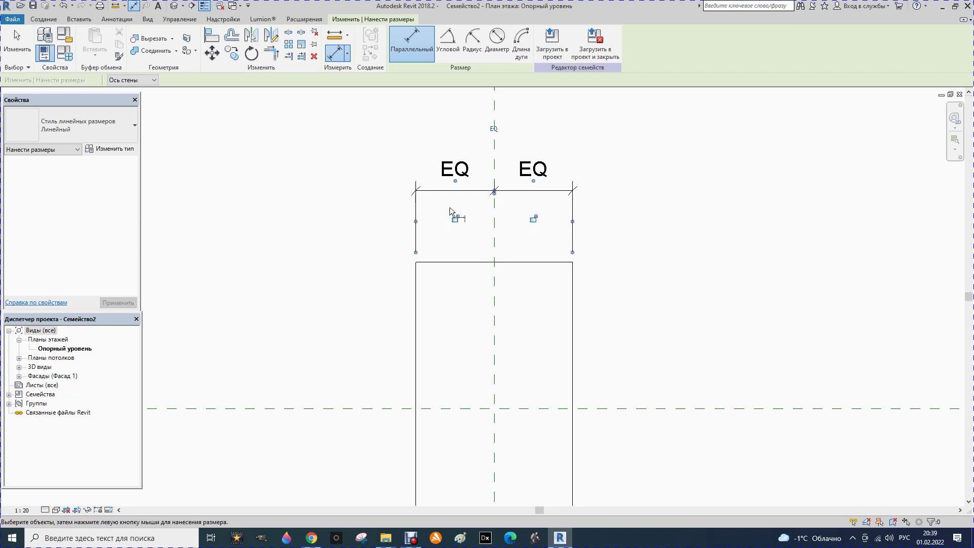
- Add the overall 646 width dimension above the extrusion
key(Escape)
click(414, 304)
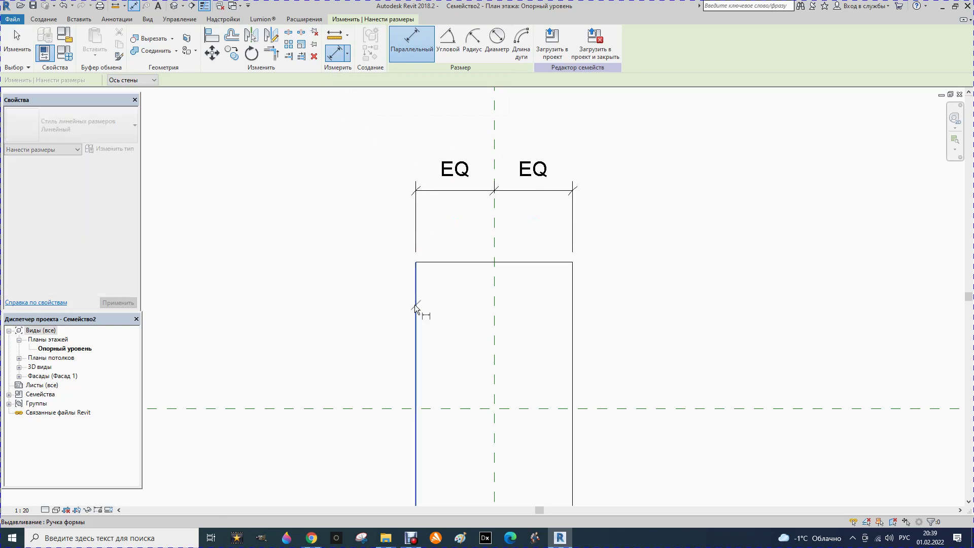
click(571, 317)
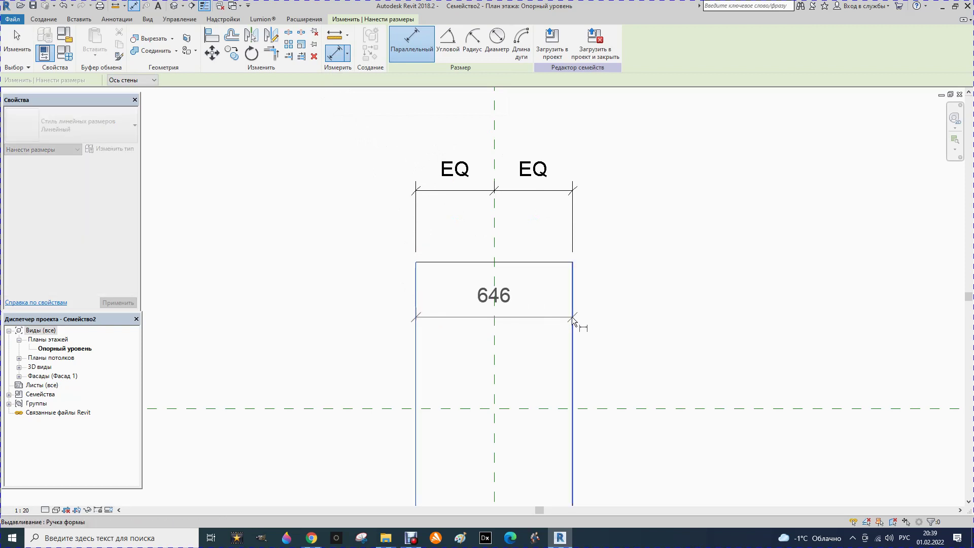
click(575, 133)
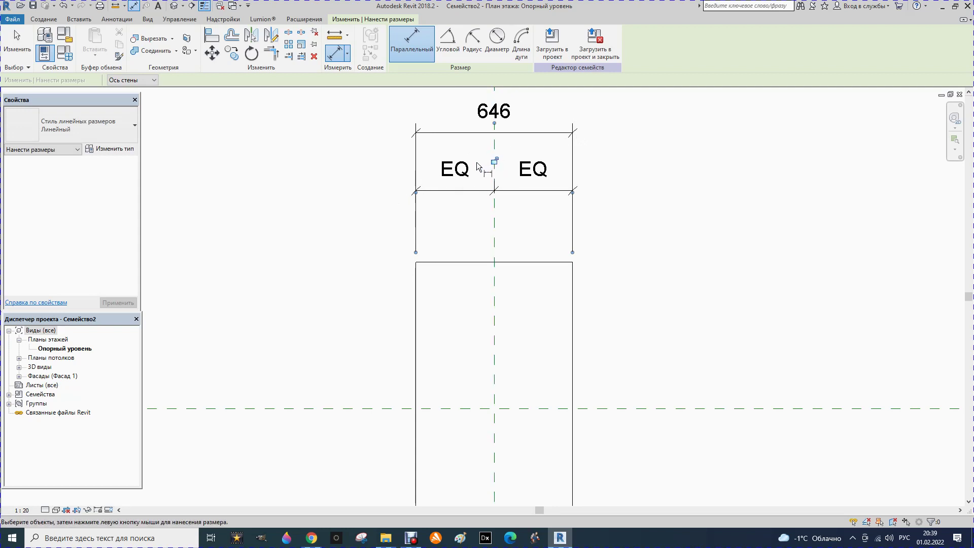
scroll(432, 193, down, 1)
key(Escape)
- Add a top–plane–bottom vertical dimension on the left and set it to EQ
click(443, 246)
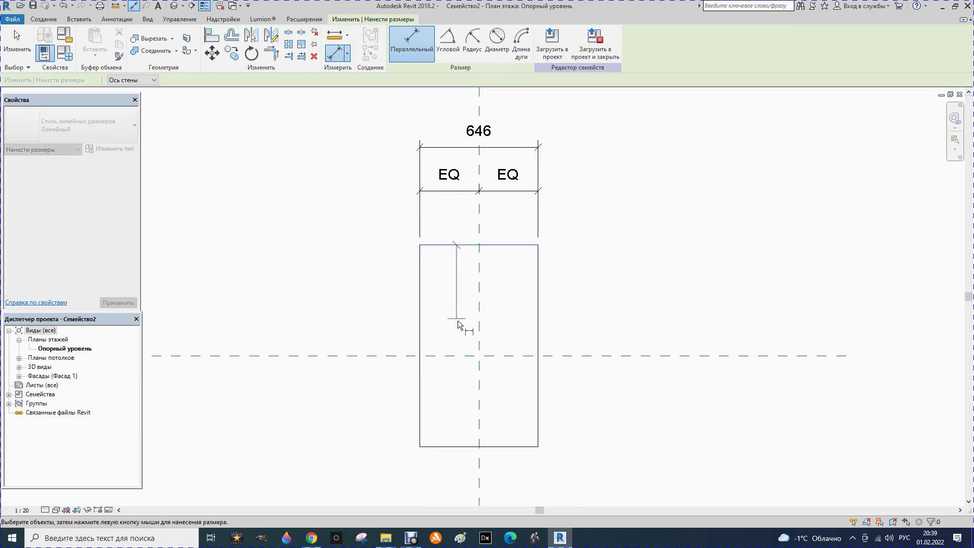
click(458, 355)
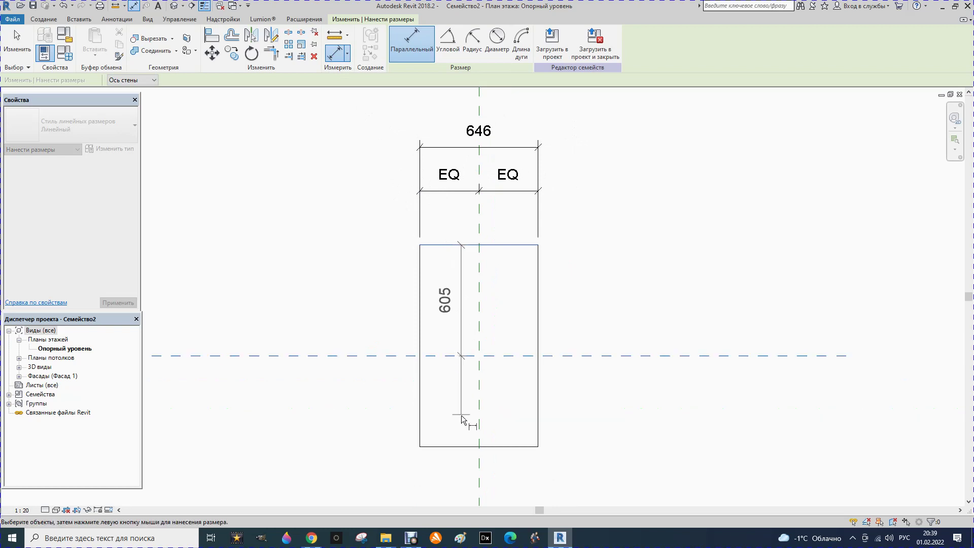
click(459, 446)
click(346, 447)
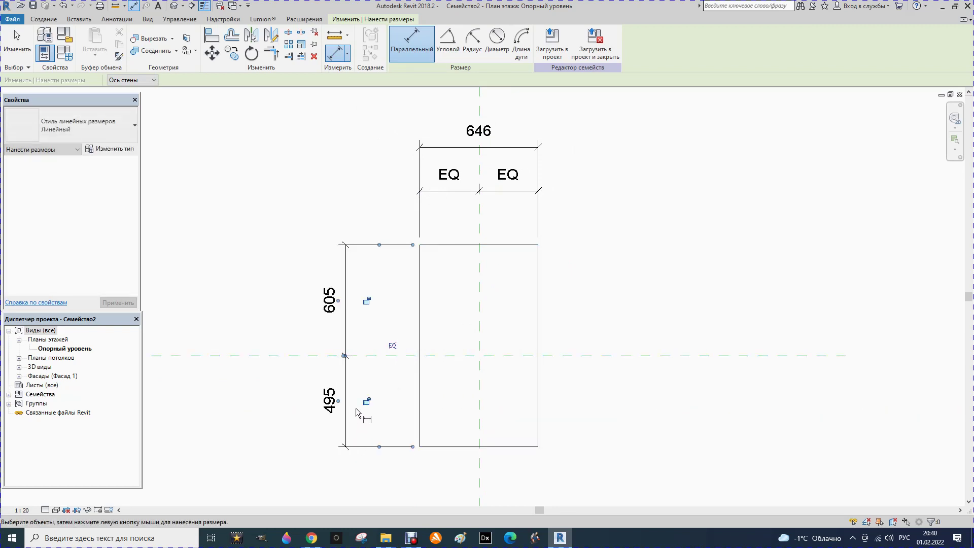
click(394, 346)
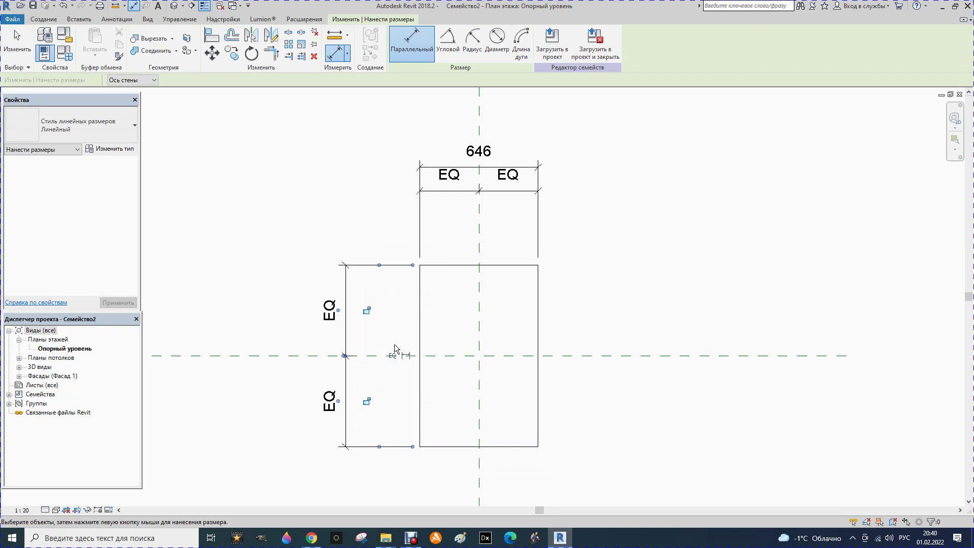
- Add the overall 990 depth dimension further left
click(440, 265)
click(442, 446)
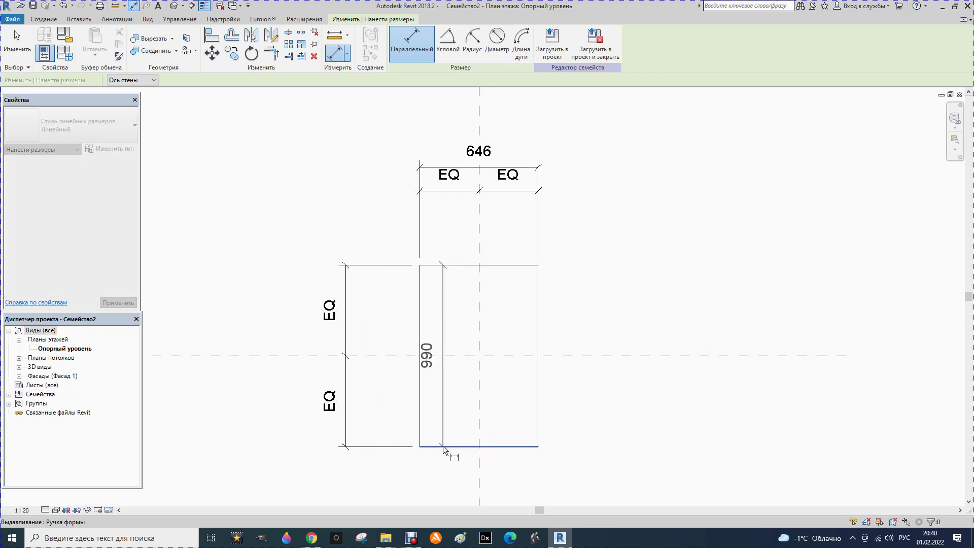
click(301, 446)
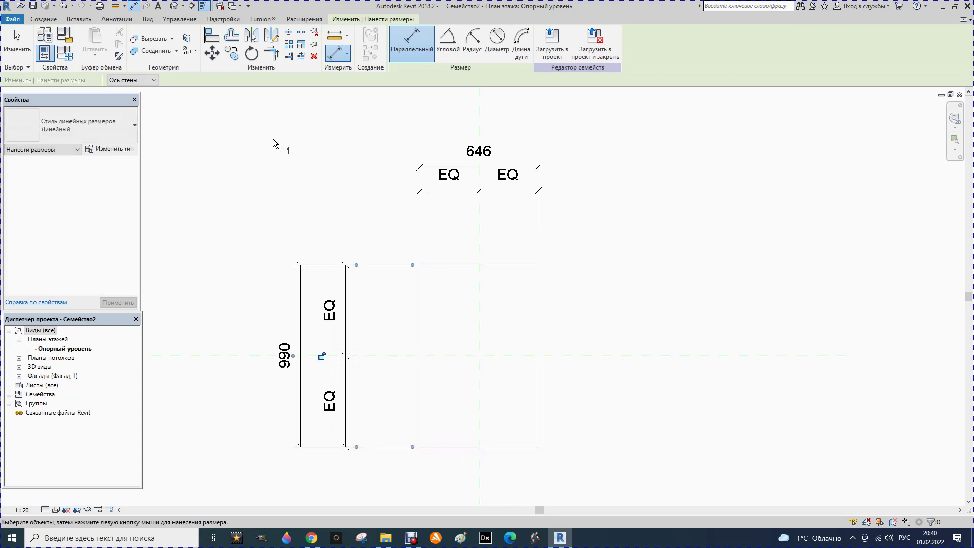
key(Escape)
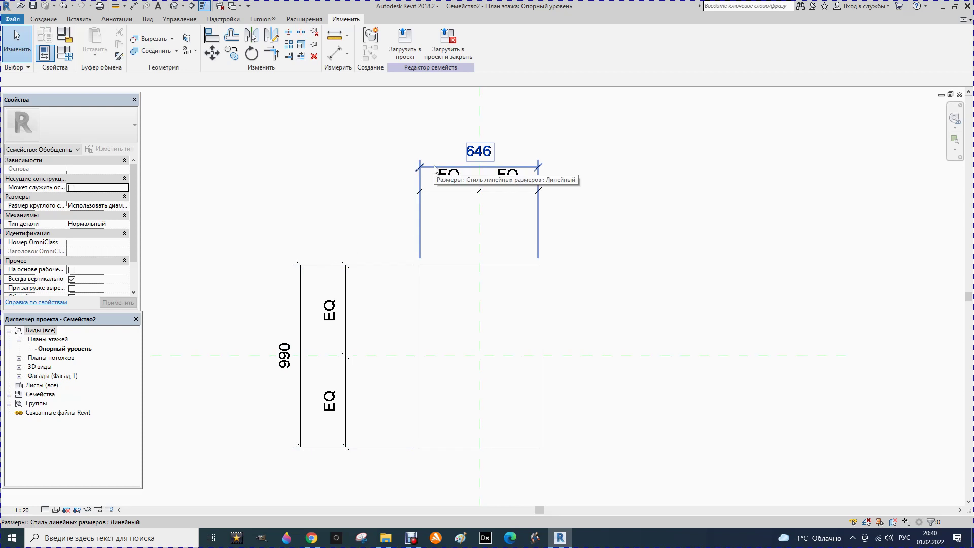
- Label the 646 width dimension with a new instance parameter A
click(435, 169)
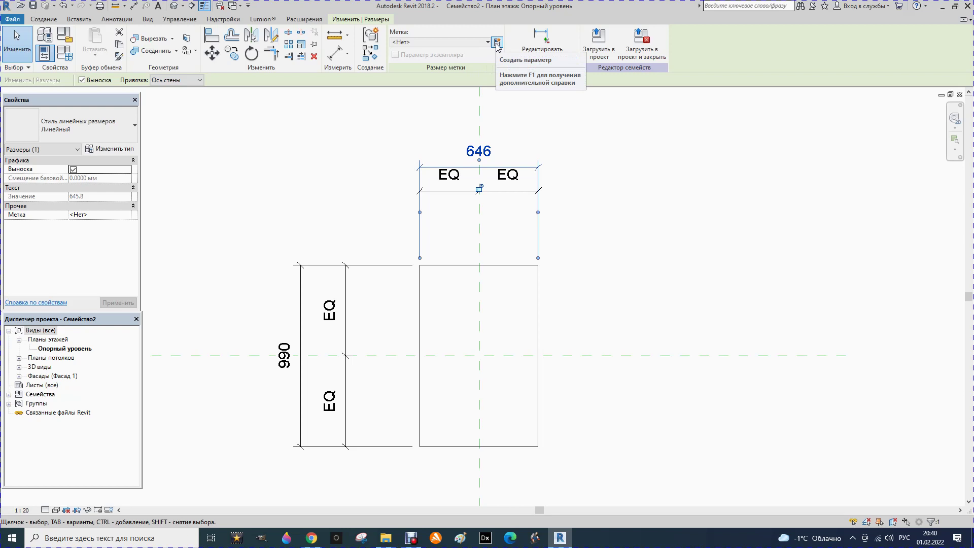
click(496, 45)
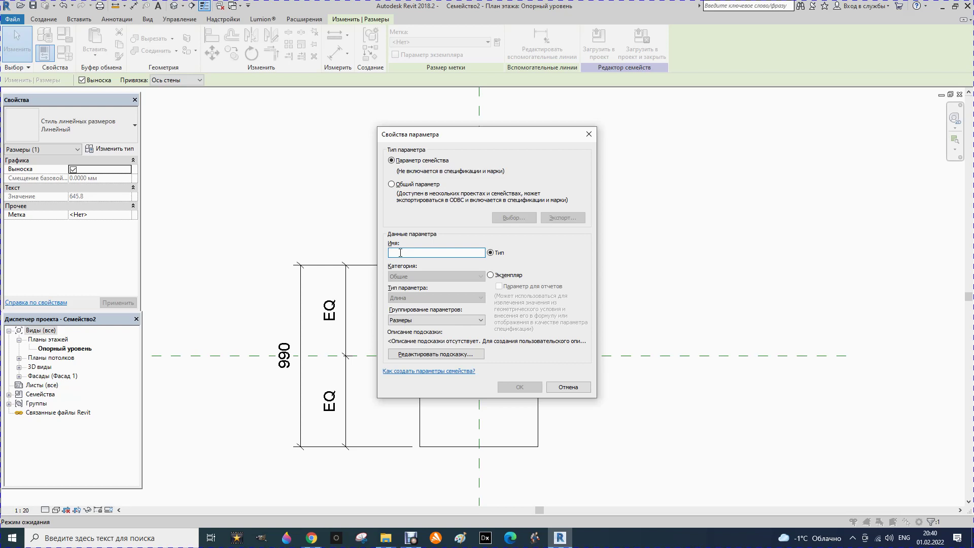
text(A)
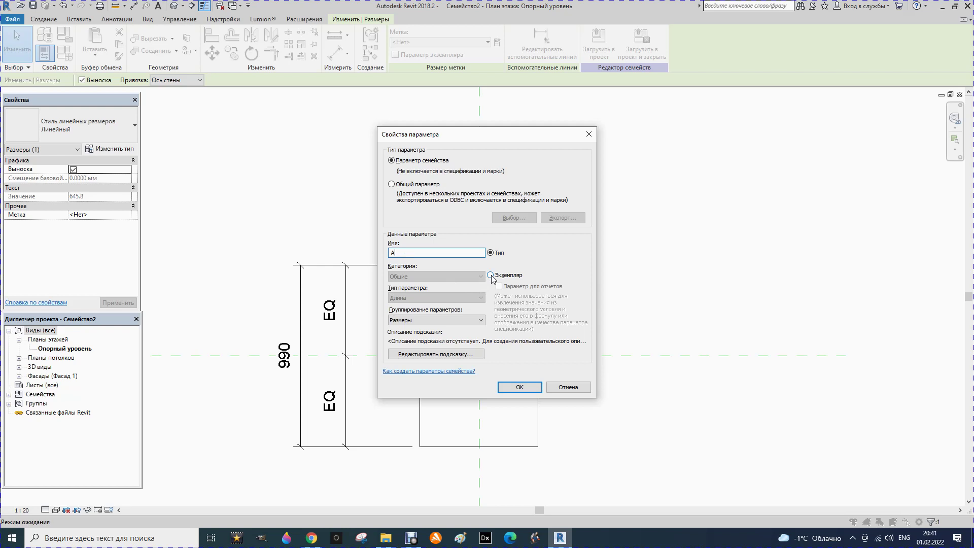
click(491, 275)
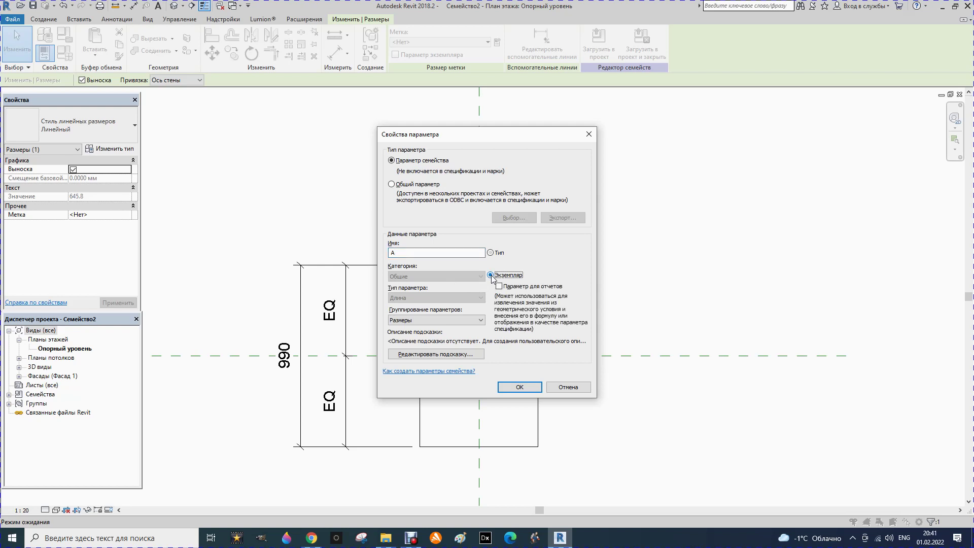
click(510, 394)
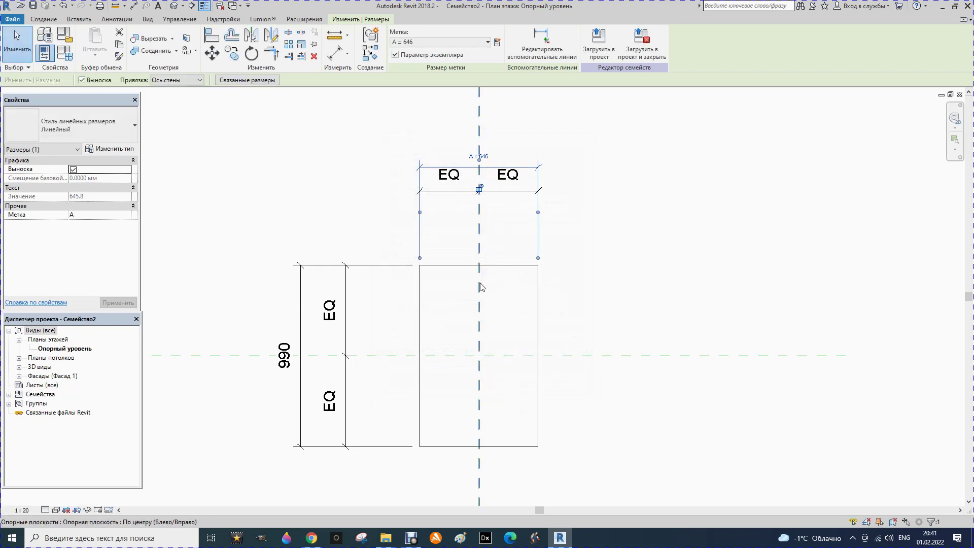
click(453, 143)
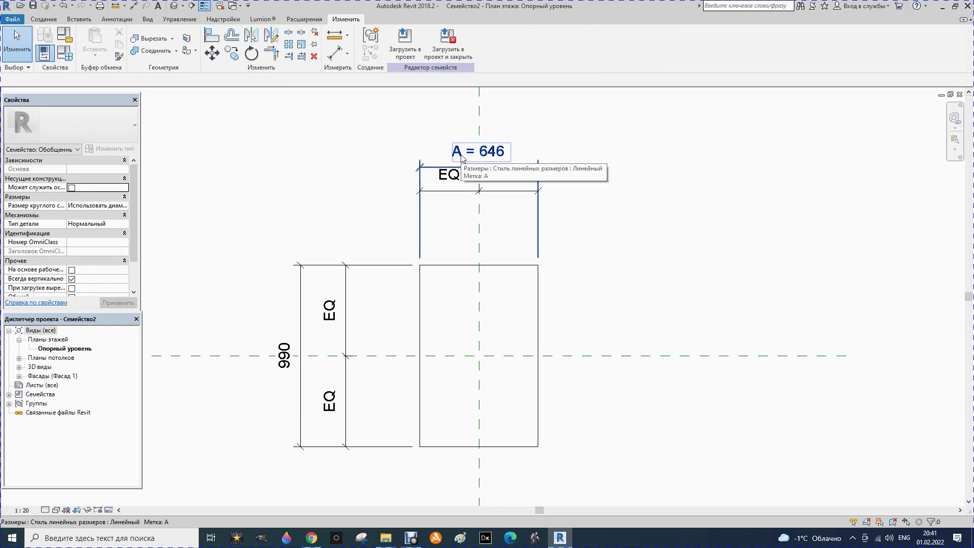
click(319, 266)
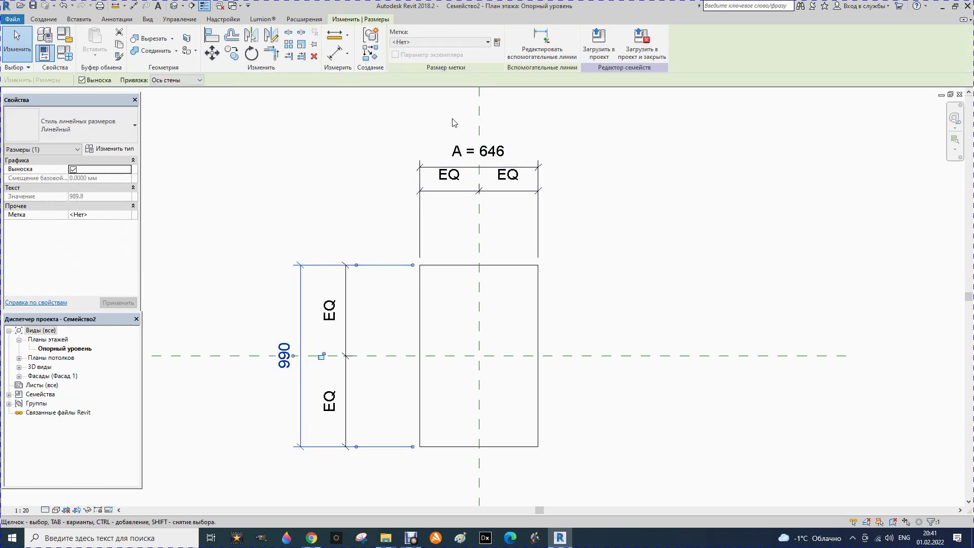
- Label the 990 depth dimension with a new instance parameter В
click(497, 43)
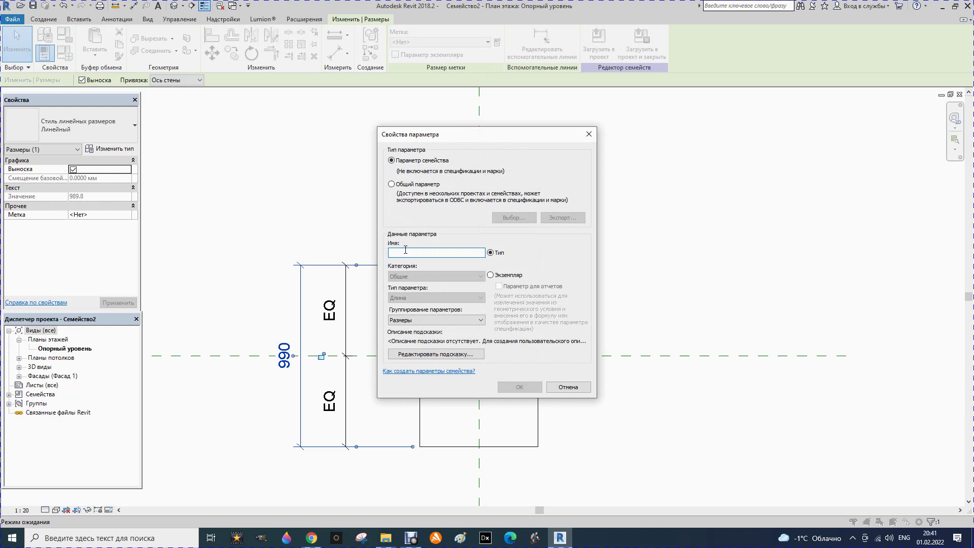
text(В)
click(491, 275)
click(518, 387)
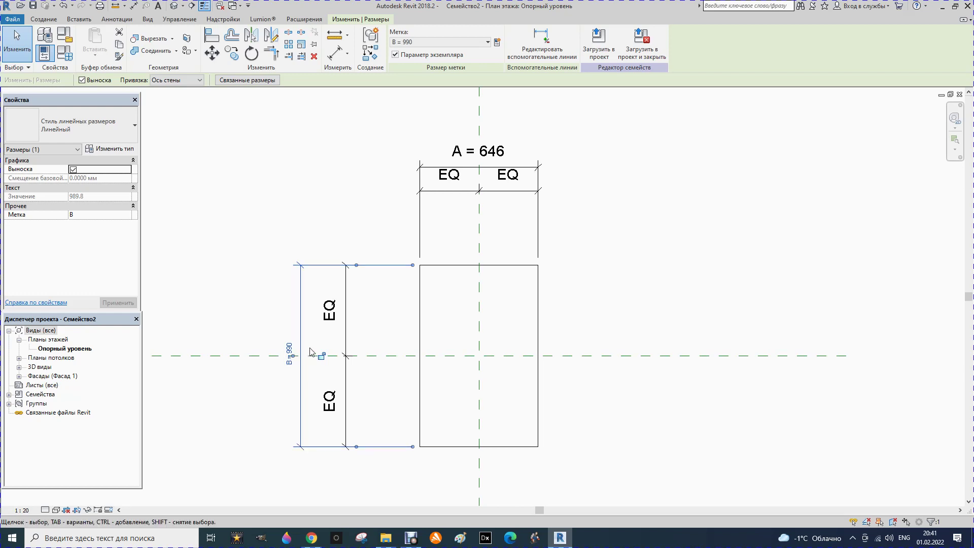
click(287, 223)
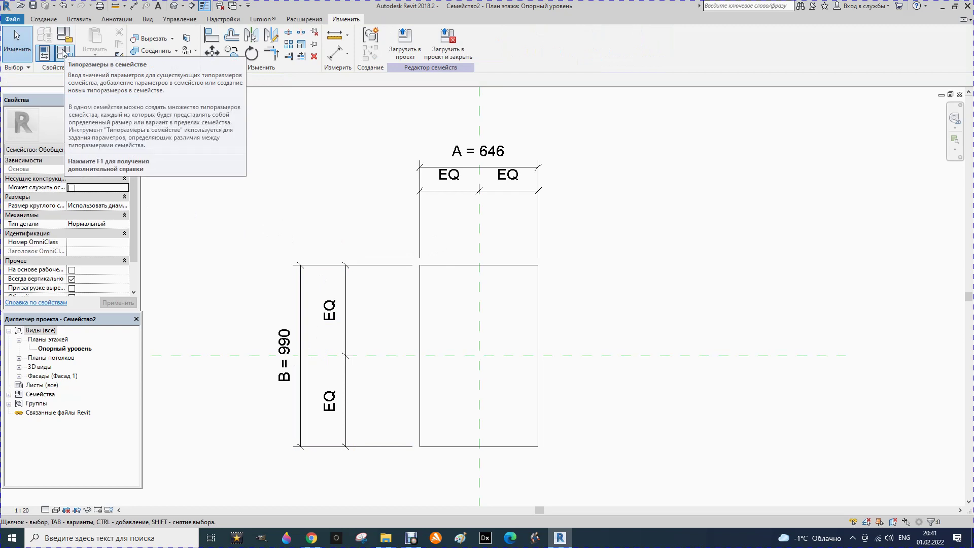
- Set family parameters A and B both to 500 in Family Types
click(62, 53)
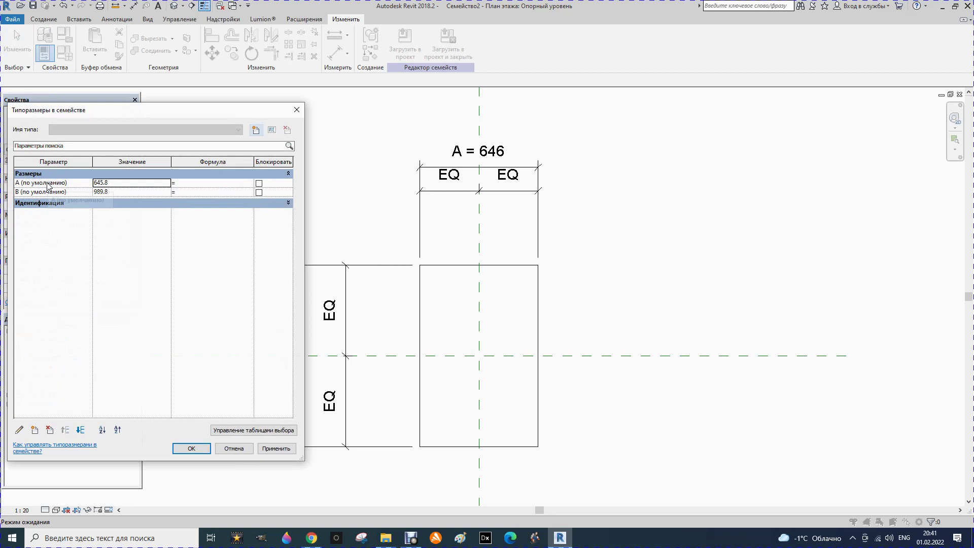
double_click(126, 185)
text(500)
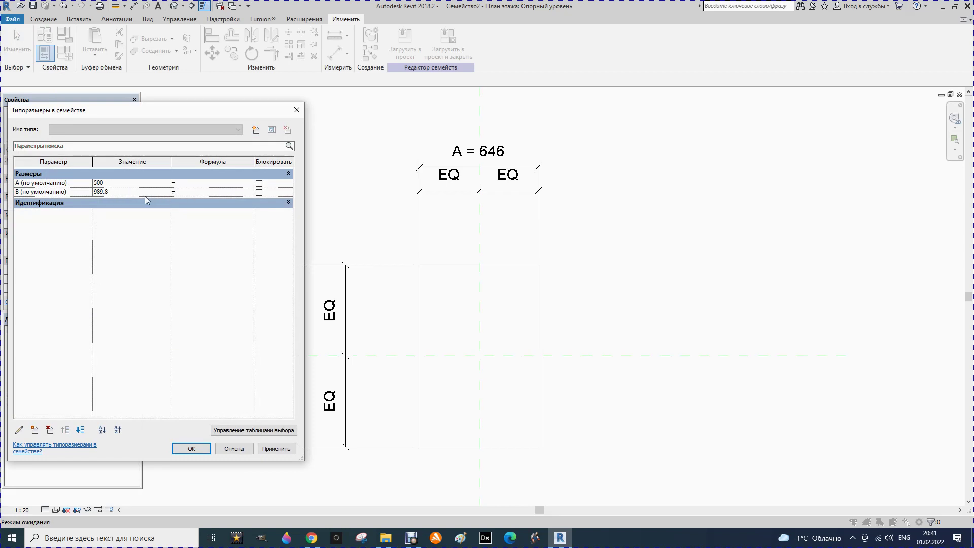
double_click(116, 192)
click(276, 448)
click(191, 448)
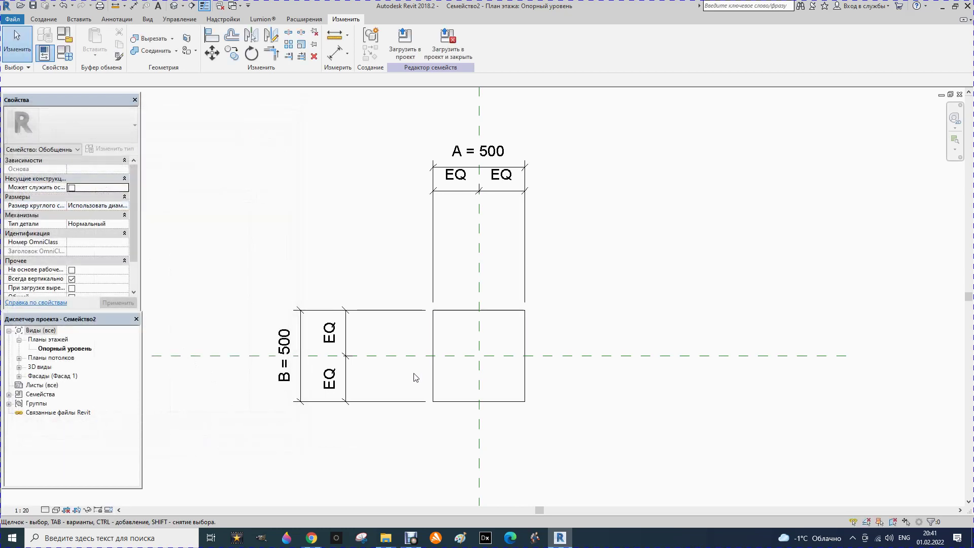
- Select and deselect the resulting 500 × 500 square extrusion to check it
scroll(452, 241, down, 2)
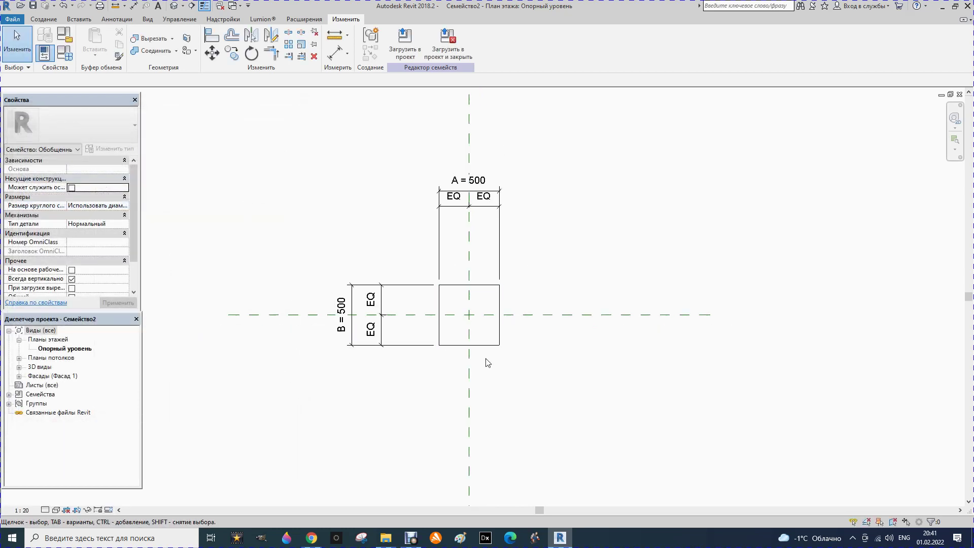
scroll(486, 359, up, 1)
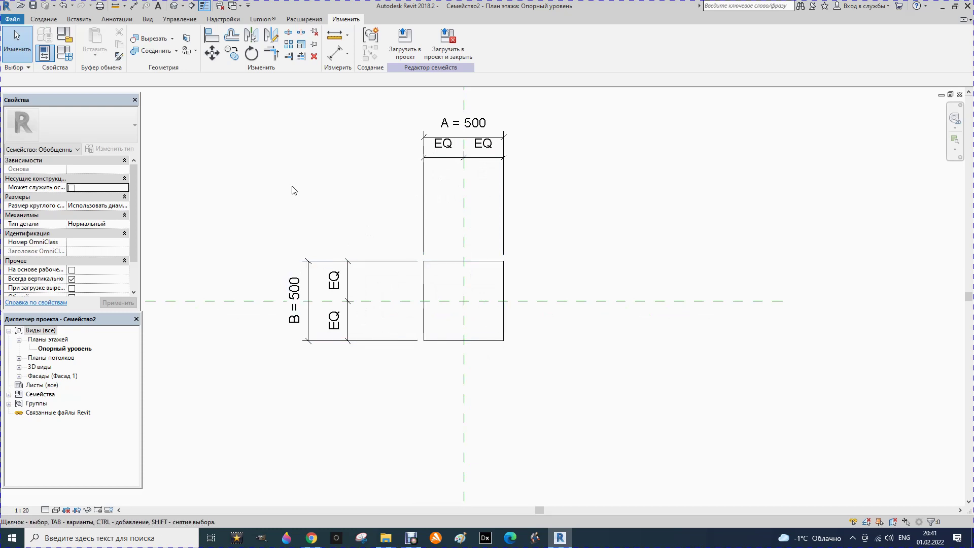
click(451, 261)
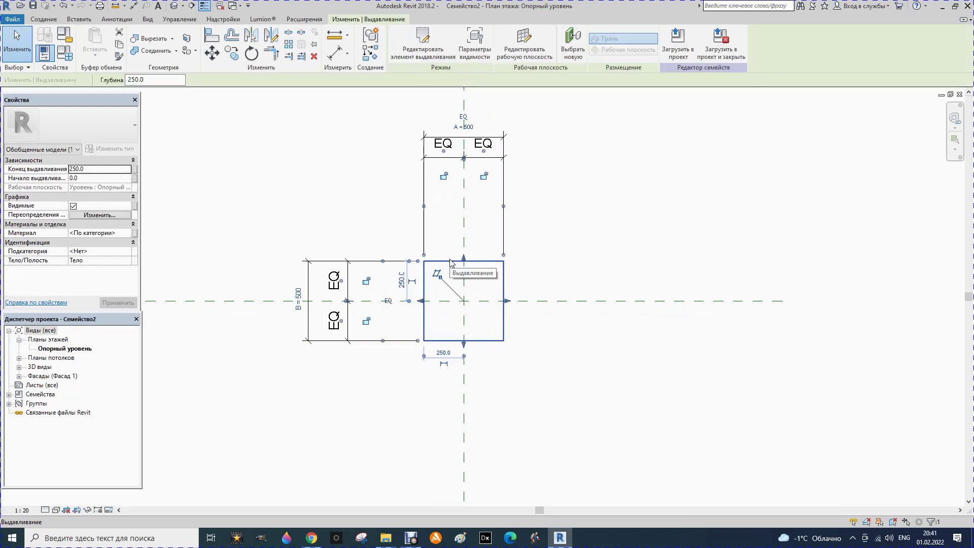
click(313, 226)
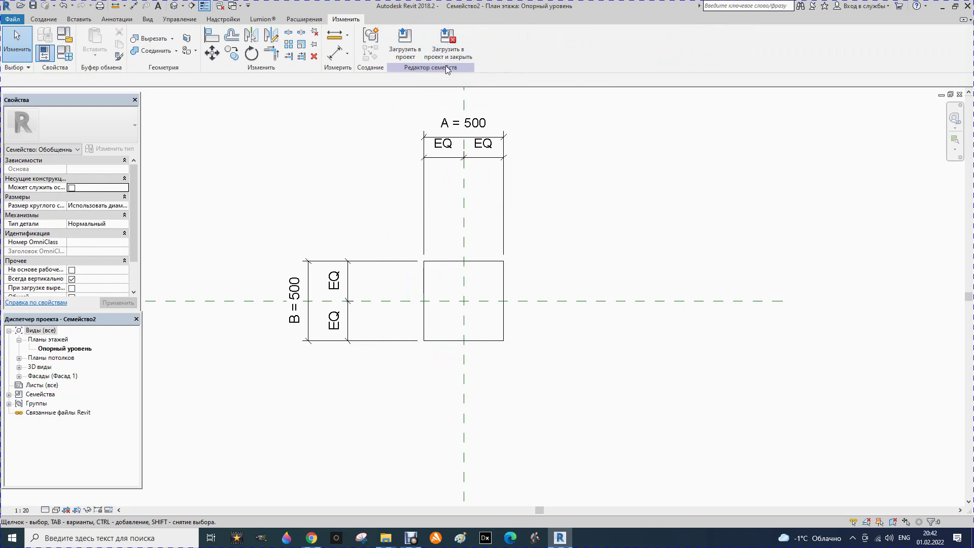
- Open the Front (Спереди) elevation and select the extrusion to check its 250 depth
click(20, 376)
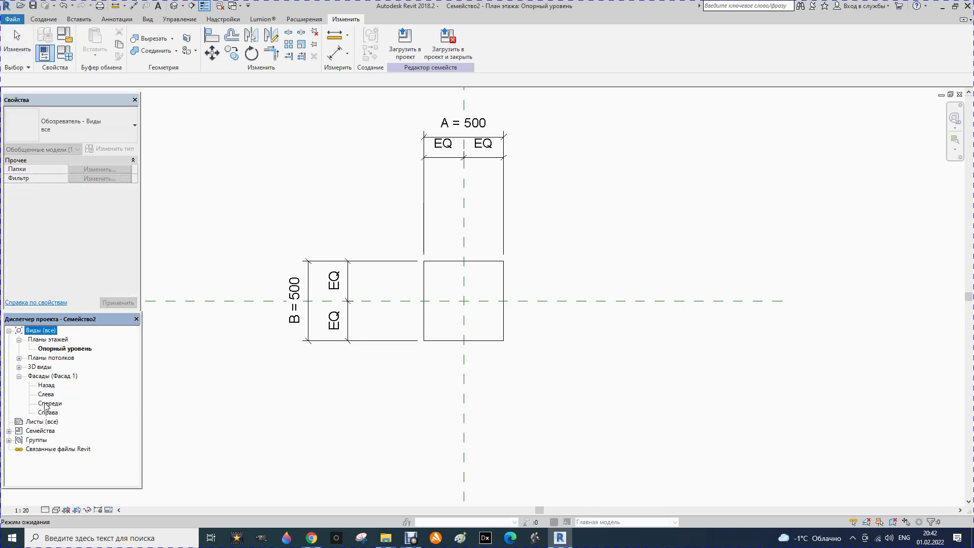
double_click(45, 403)
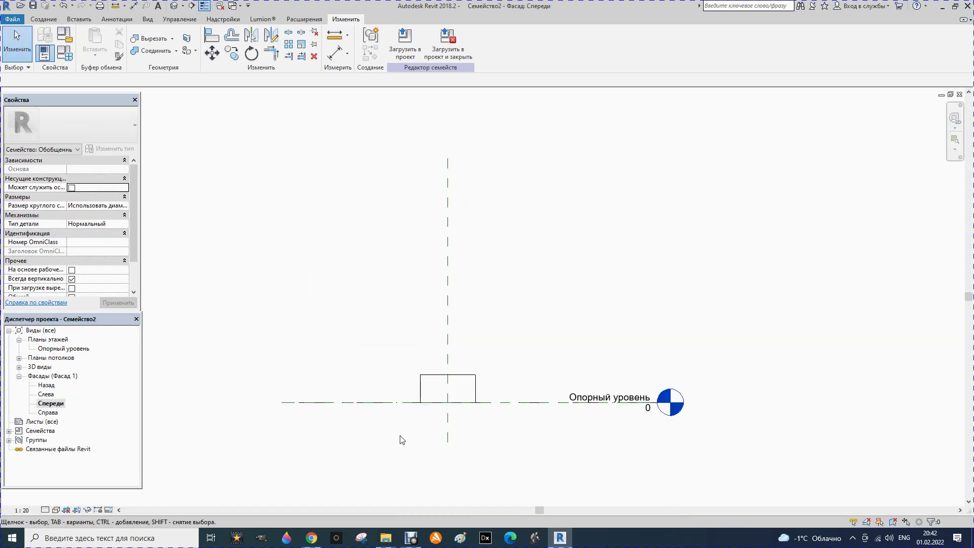
scroll(465, 320, down, 1)
scroll(465, 378, up, 2)
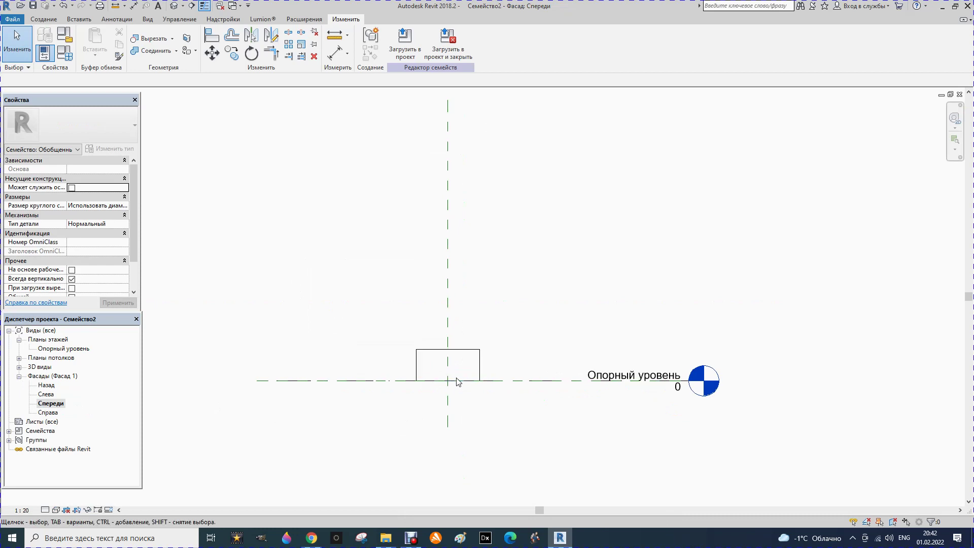
click(469, 354)
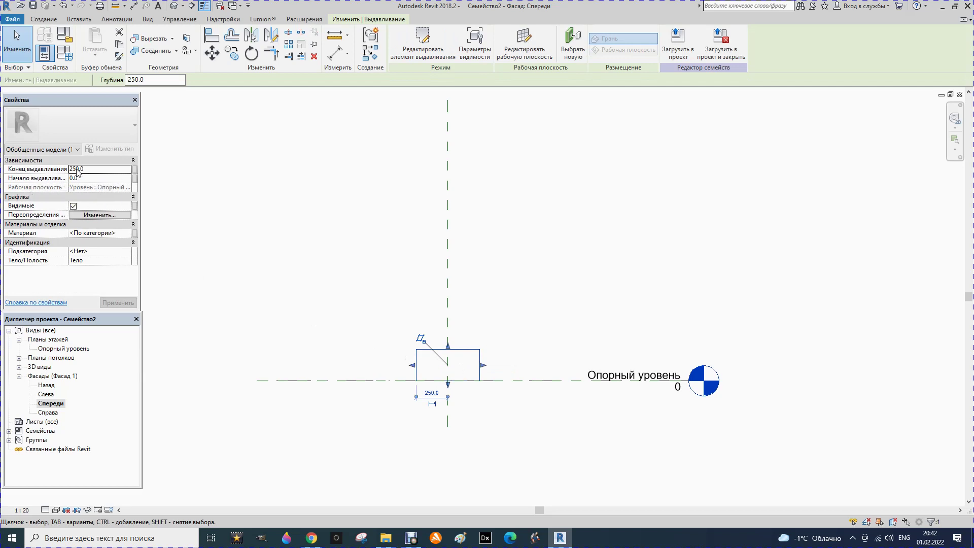
click(169, 176)
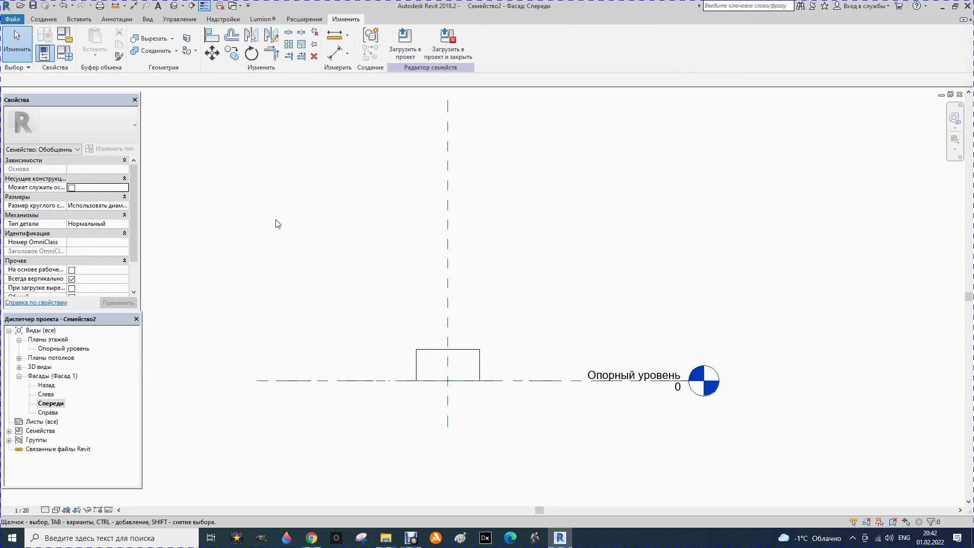
click(44, 21)
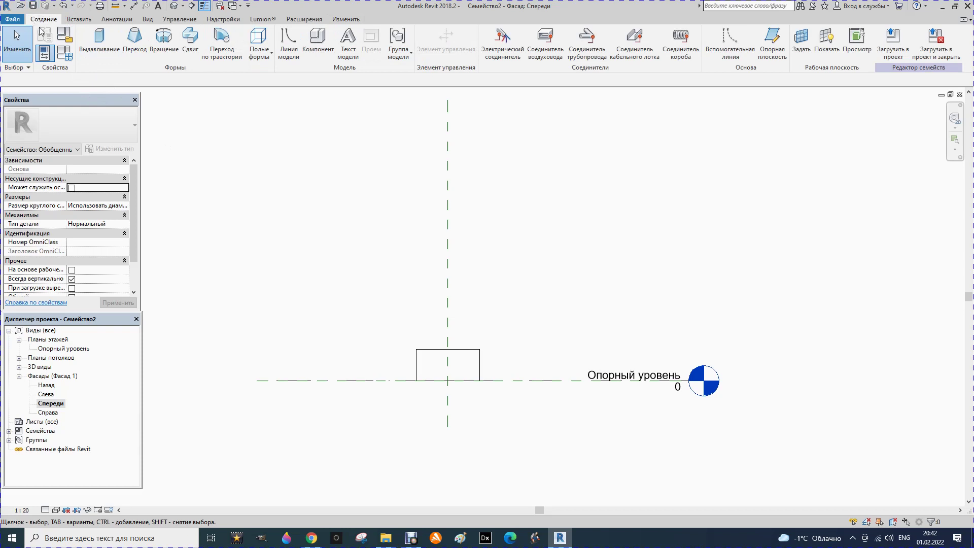
- Draw a horizontal reference plane above the column and name it Верх колонны
click(771, 44)
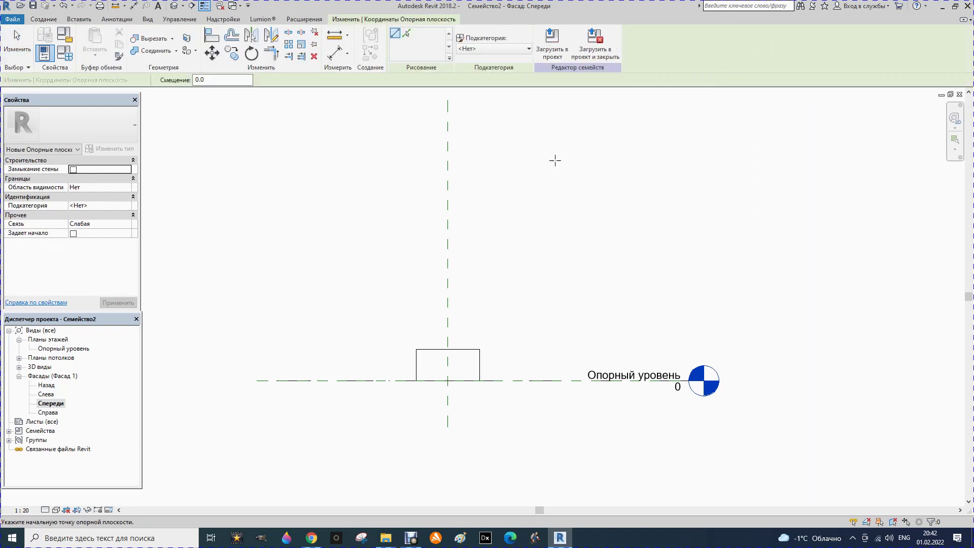
click(279, 193)
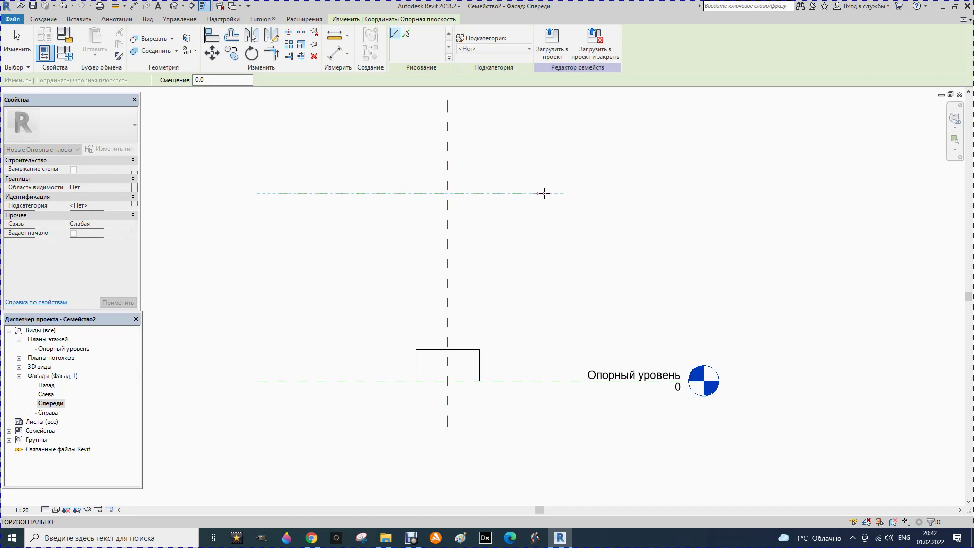
click(597, 193)
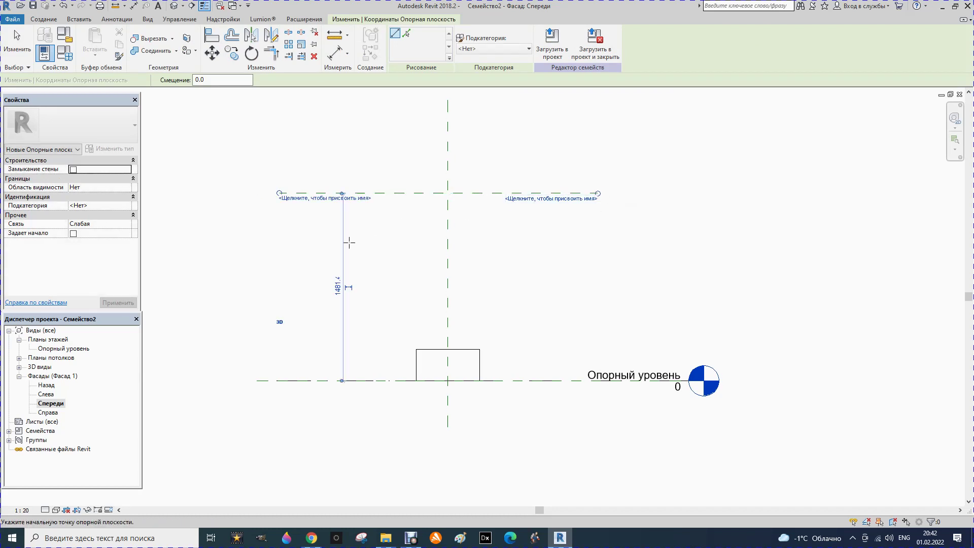
click(318, 199)
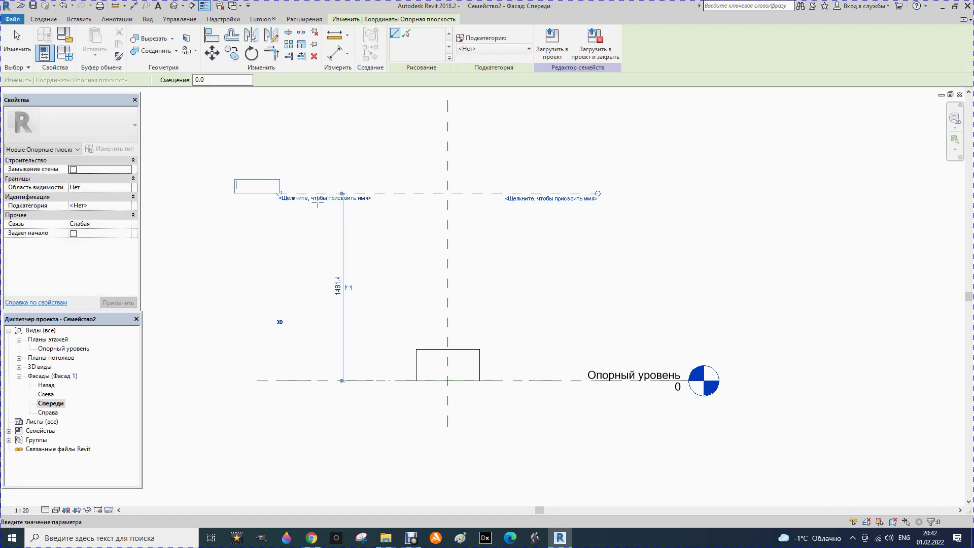
key(alt+shift)
text(ны)
scroll(320, 205, up, 1)
key(Return)
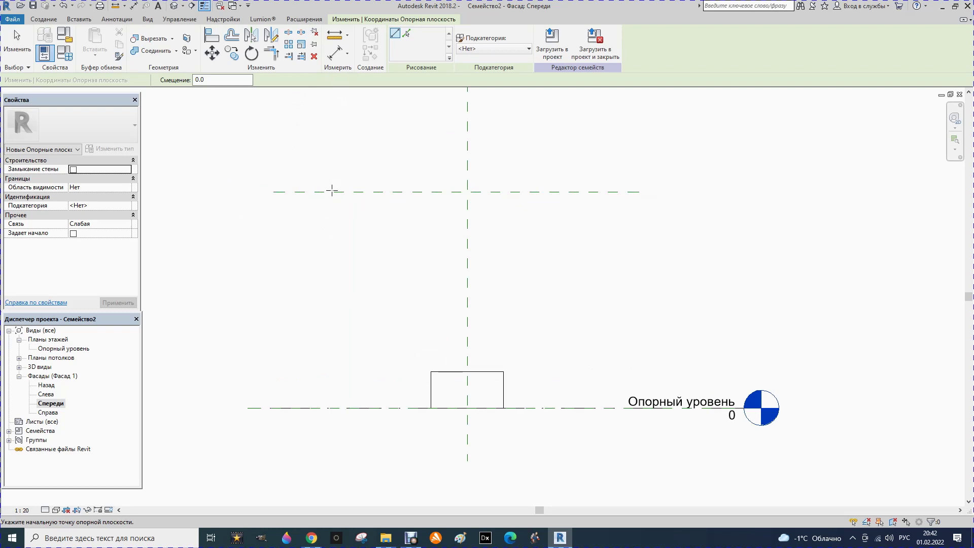
- Dimension the 1481 distance from the top reference plane to Опорный уровень
click(335, 53)
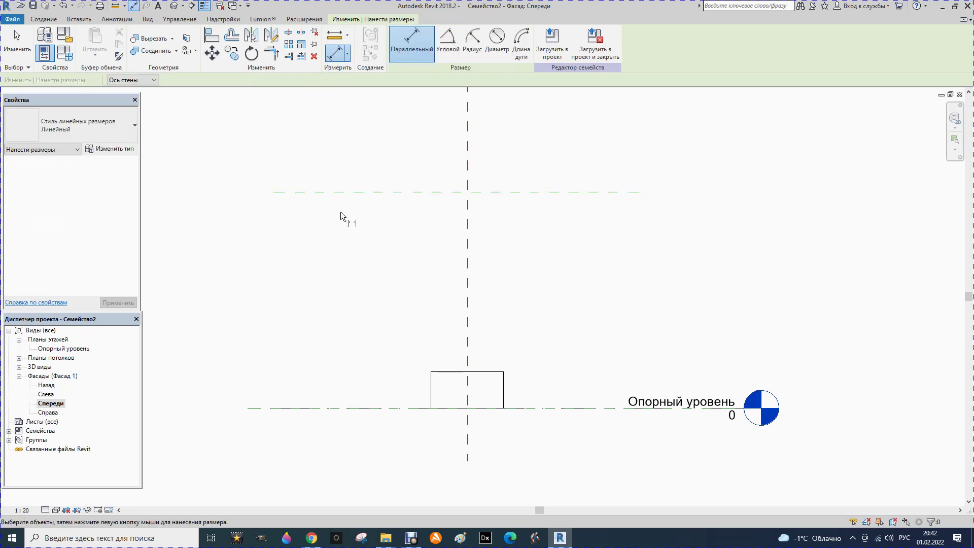
click(358, 192)
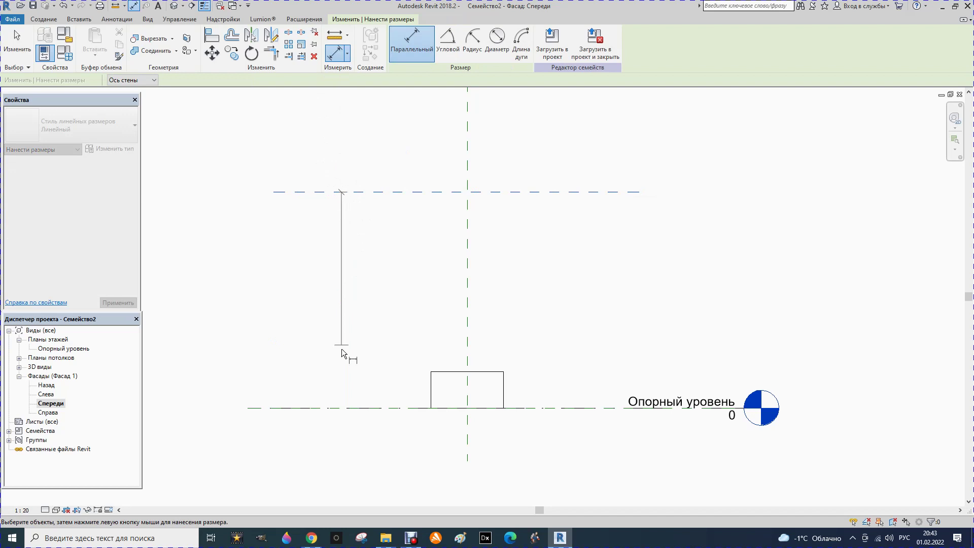
click(347, 407)
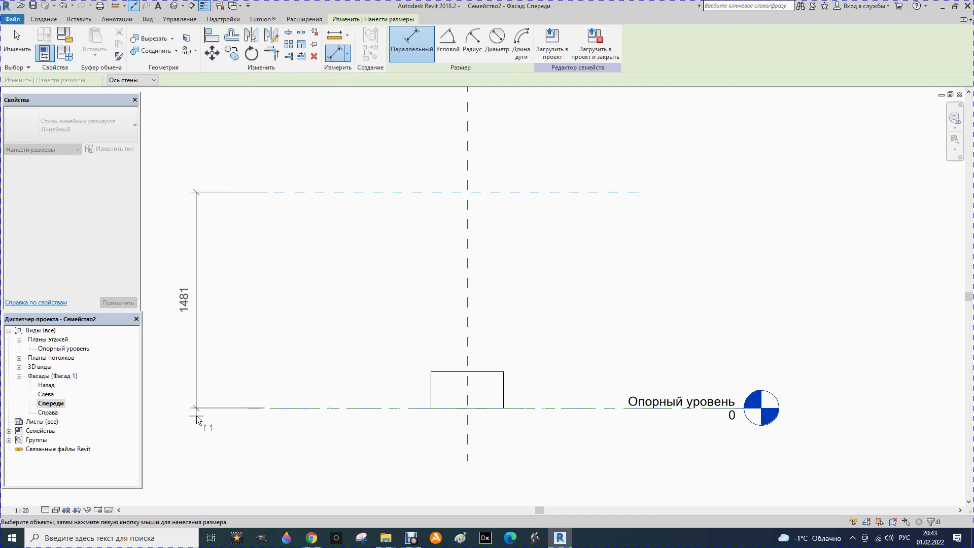
click(196, 416)
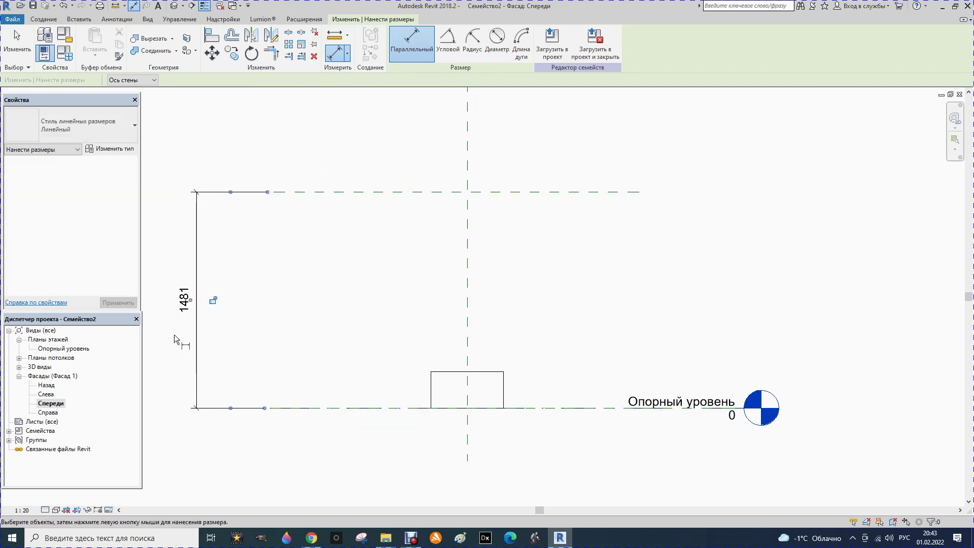
key(Escape)
key(Escape)
- Label the 1481 dimension with a new instance parameter H
click(197, 269)
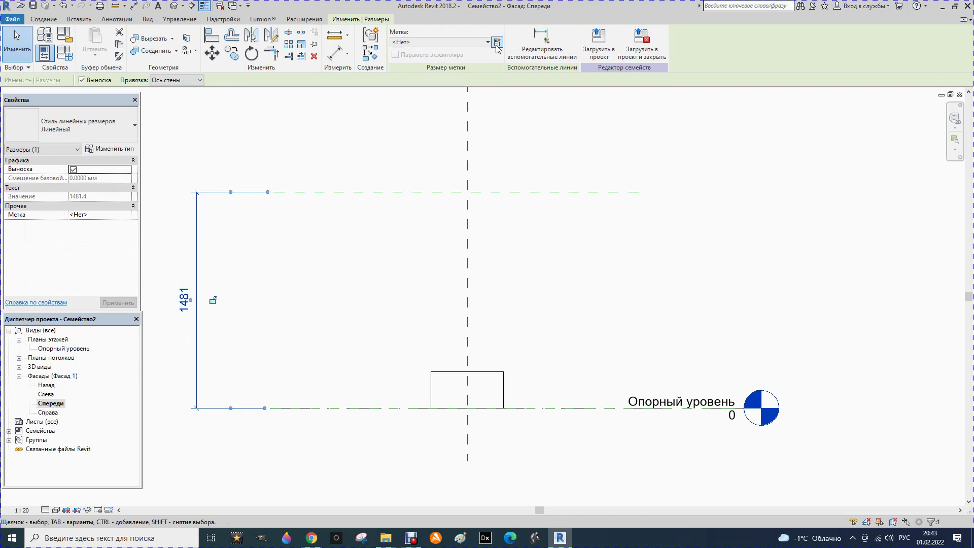
click(498, 42)
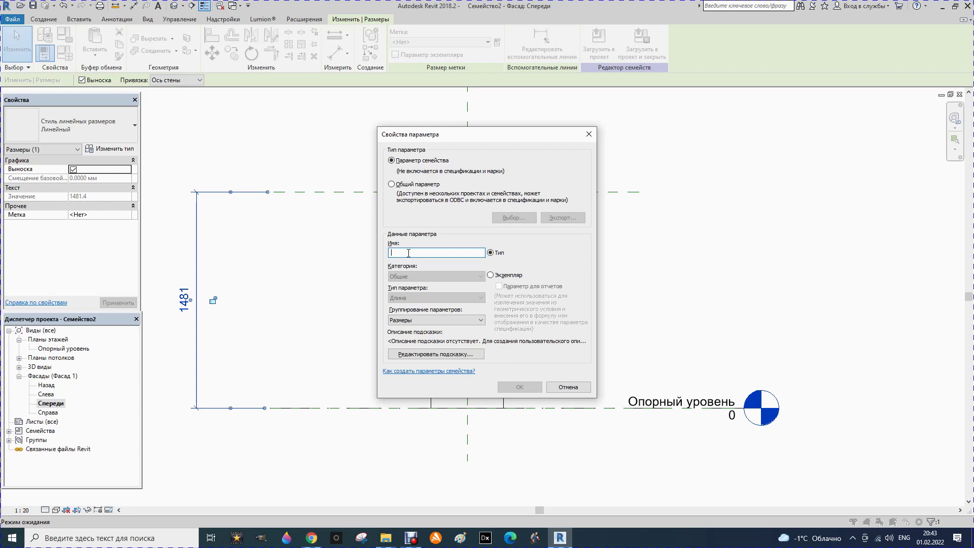
text(H)
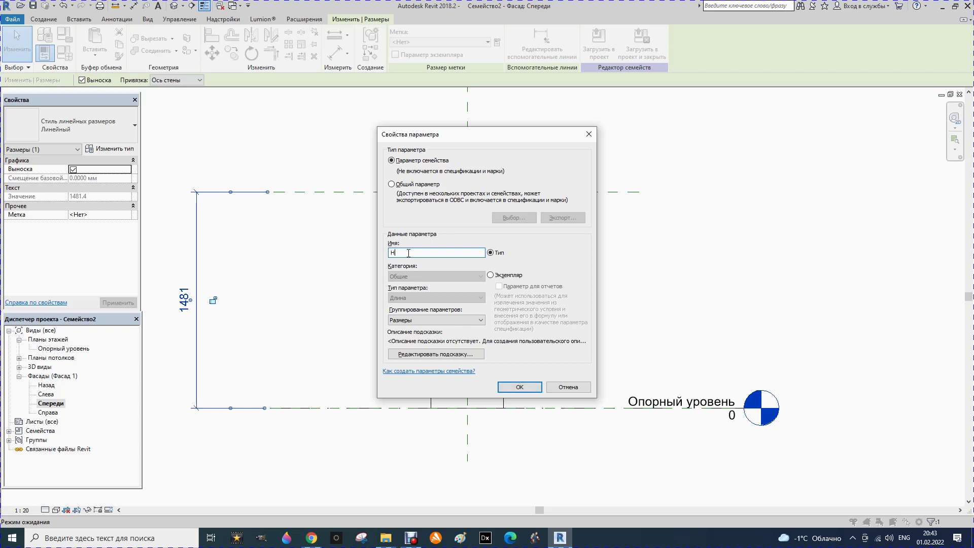
click(490, 275)
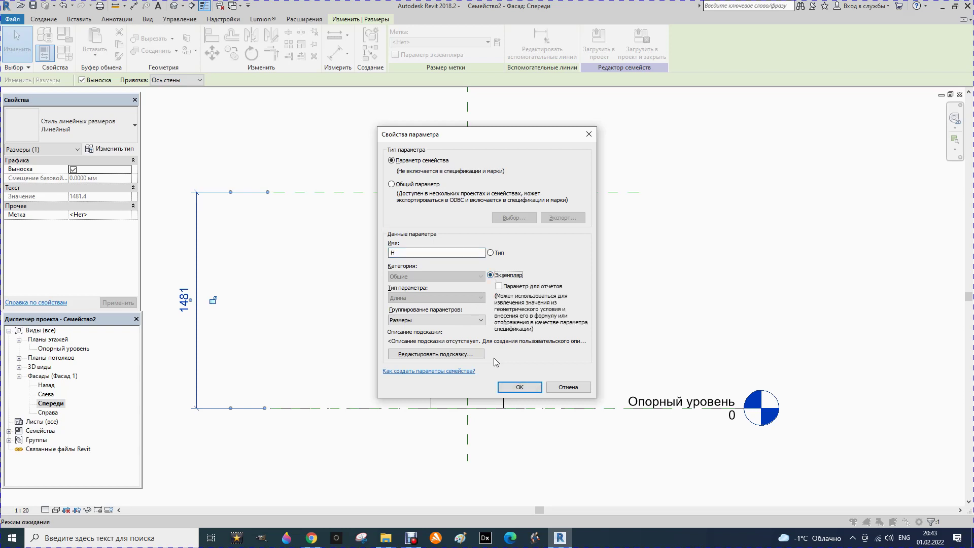
click(508, 388)
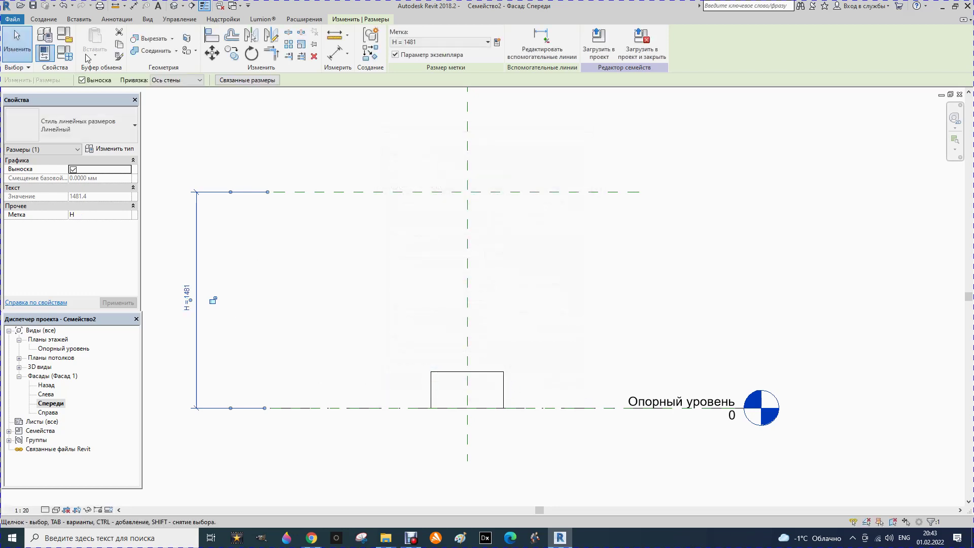
click(64, 52)
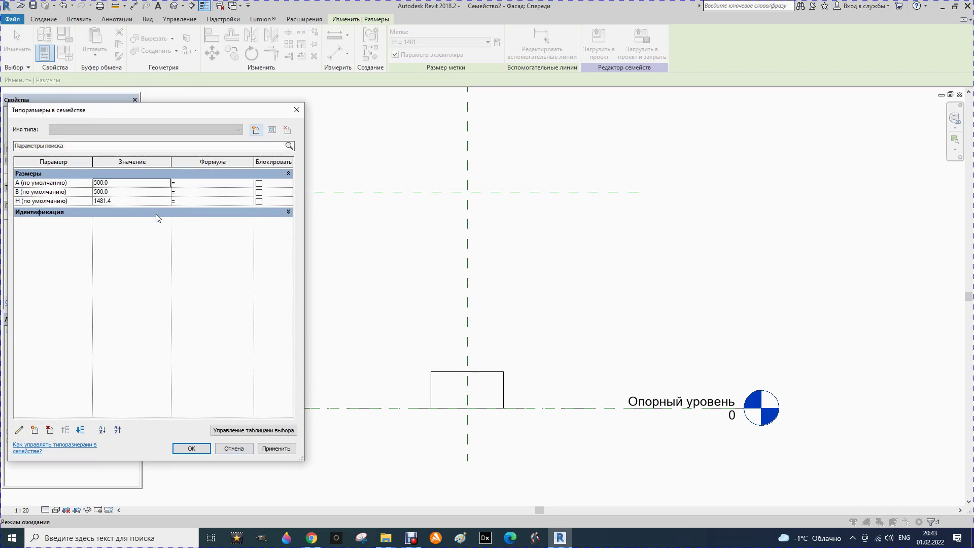
- Set the H parameter to 1500 in Family Types
click(130, 200)
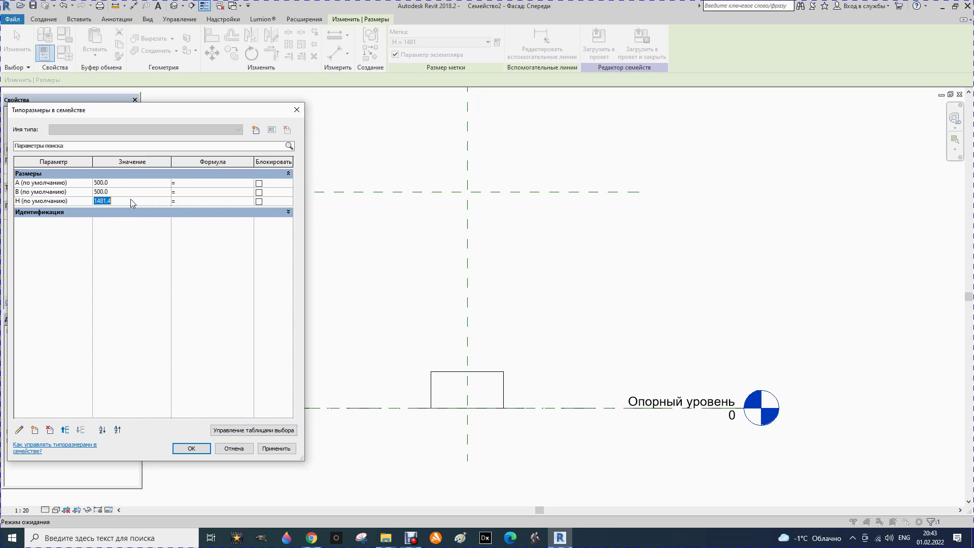
text(1500)
click(278, 448)
click(192, 449)
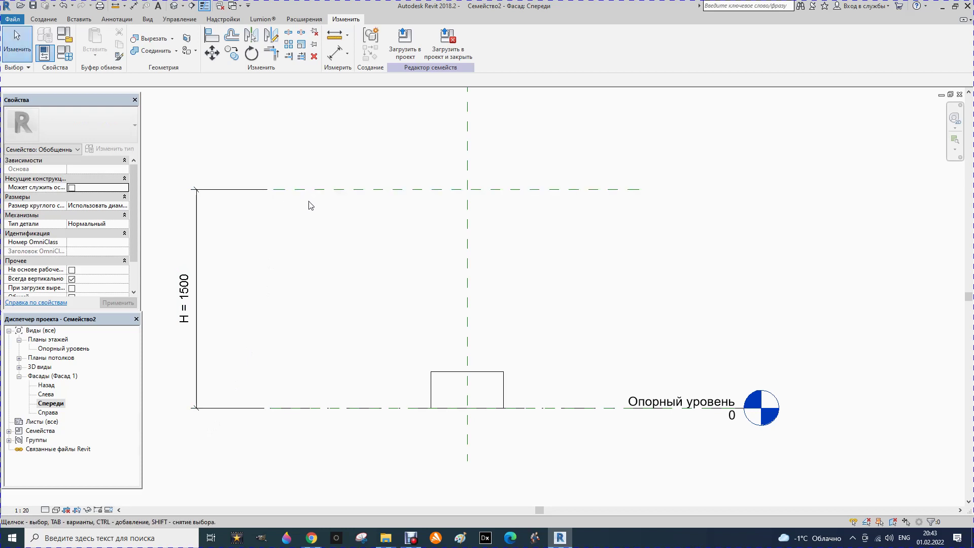
- Stretch the extrusion's top up to the Верх колонны plane and lock it
click(458, 373)
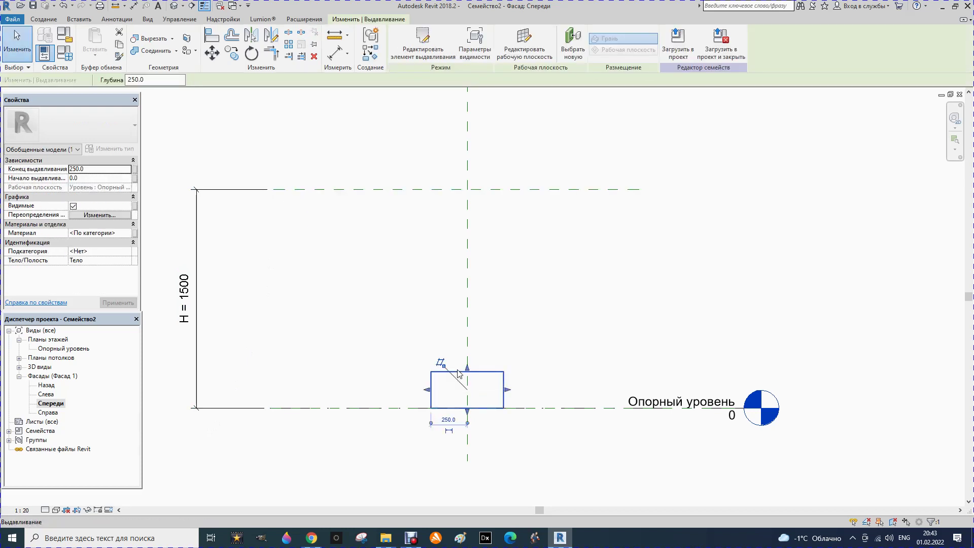
click(468, 373)
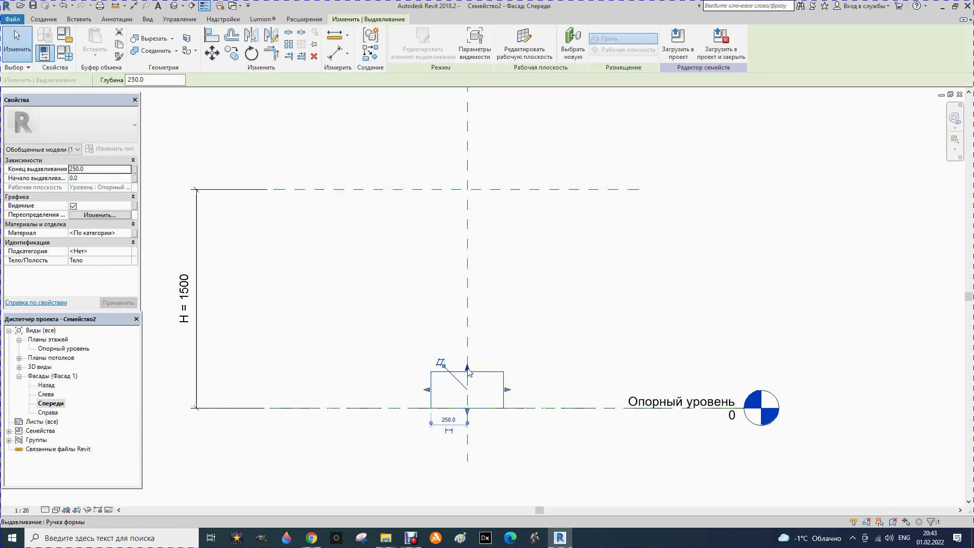
drag(467, 370, 468, 190)
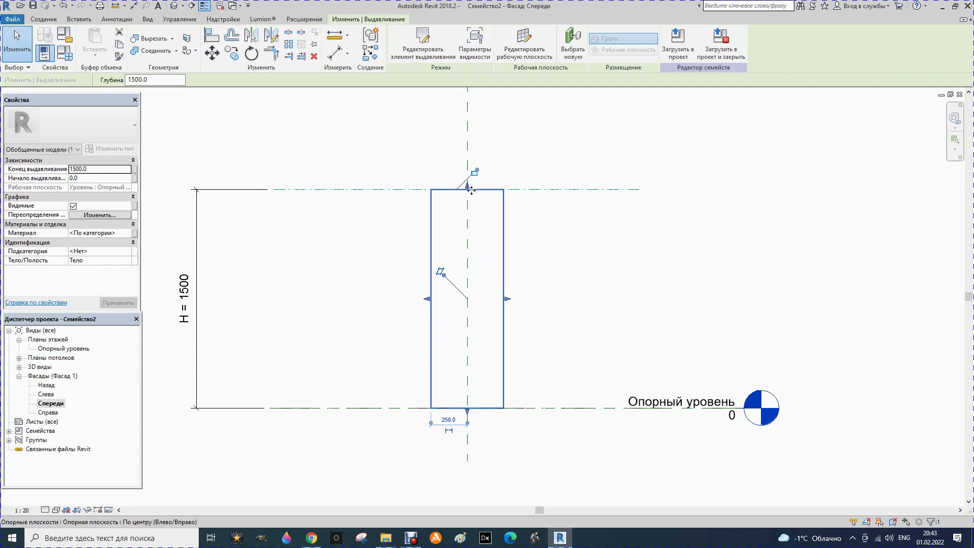
click(476, 174)
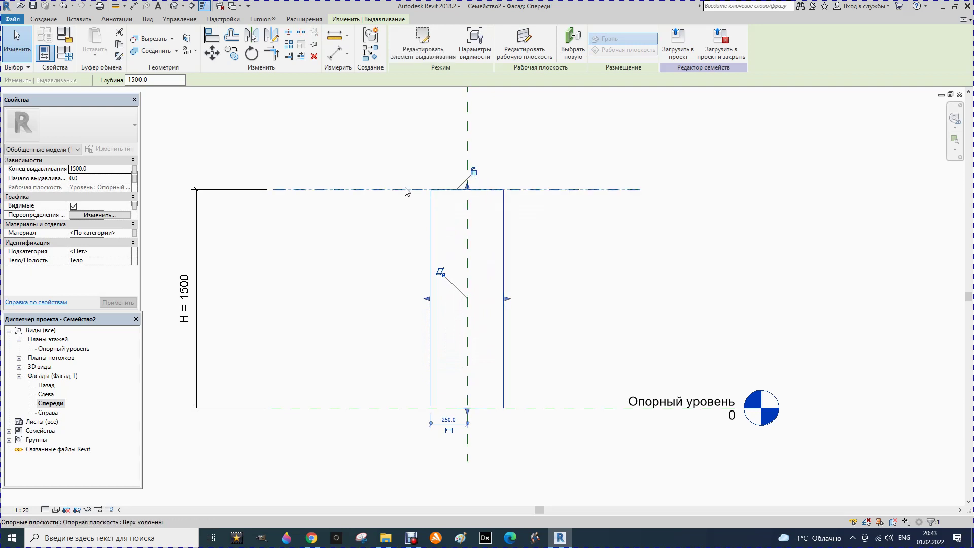
click(67, 51)
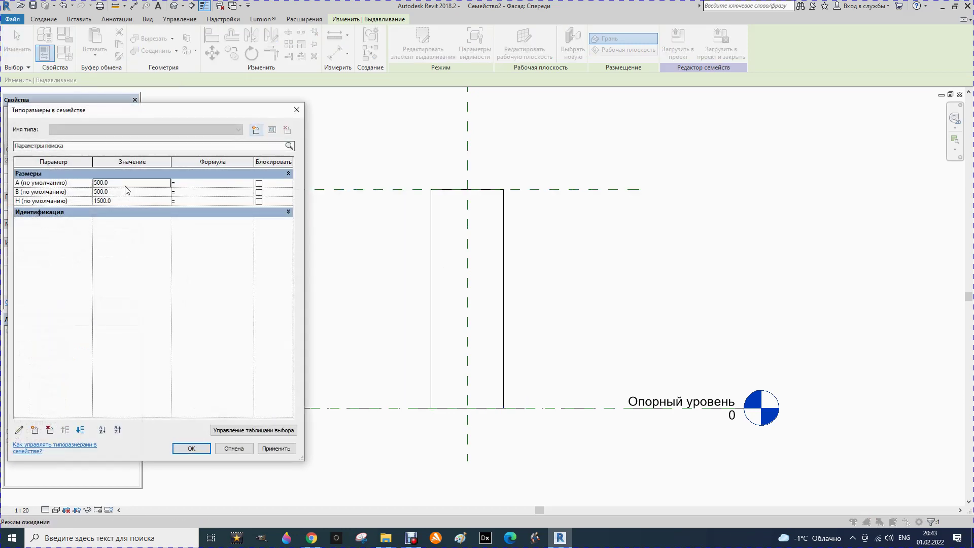
- Change H to 1300 and check the extrusion now ends at 1300
click(122, 201)
text(1300)
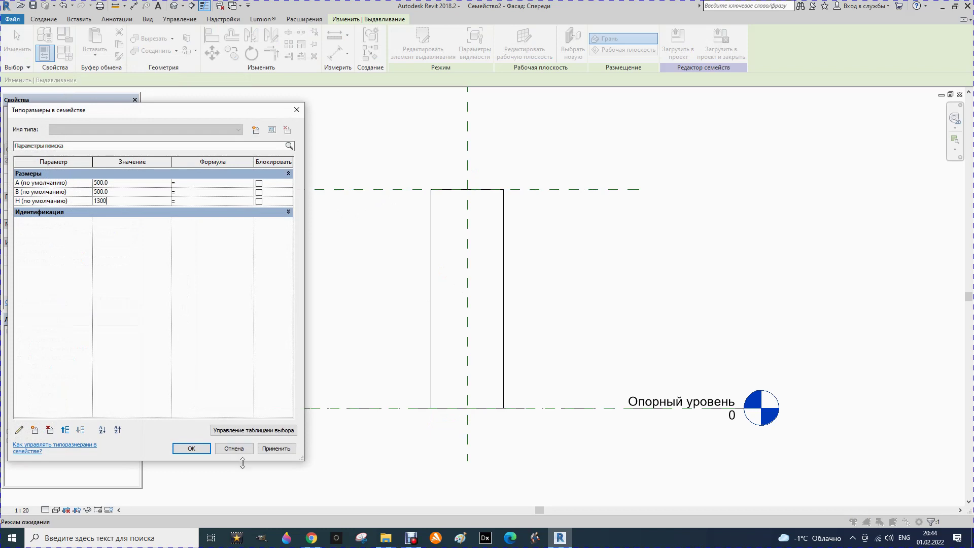
click(280, 449)
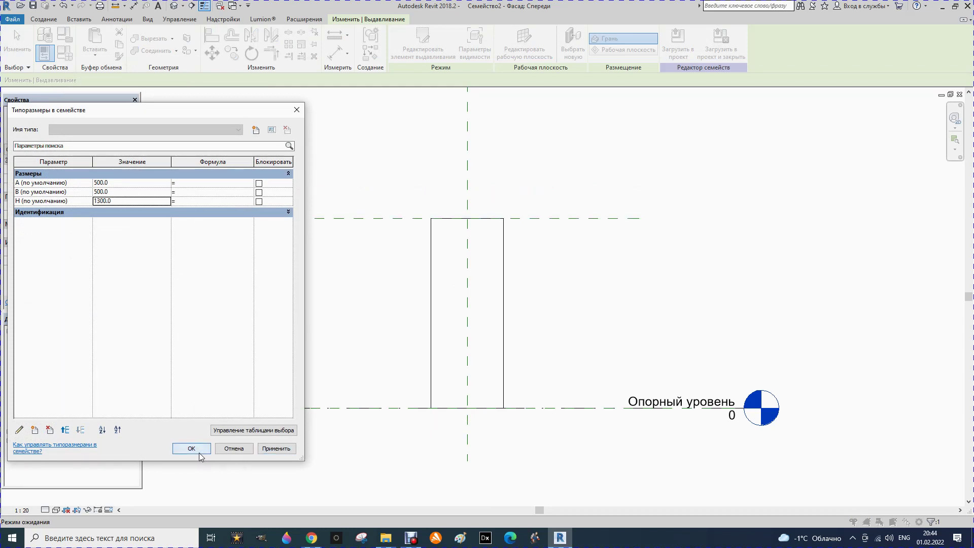
click(191, 449)
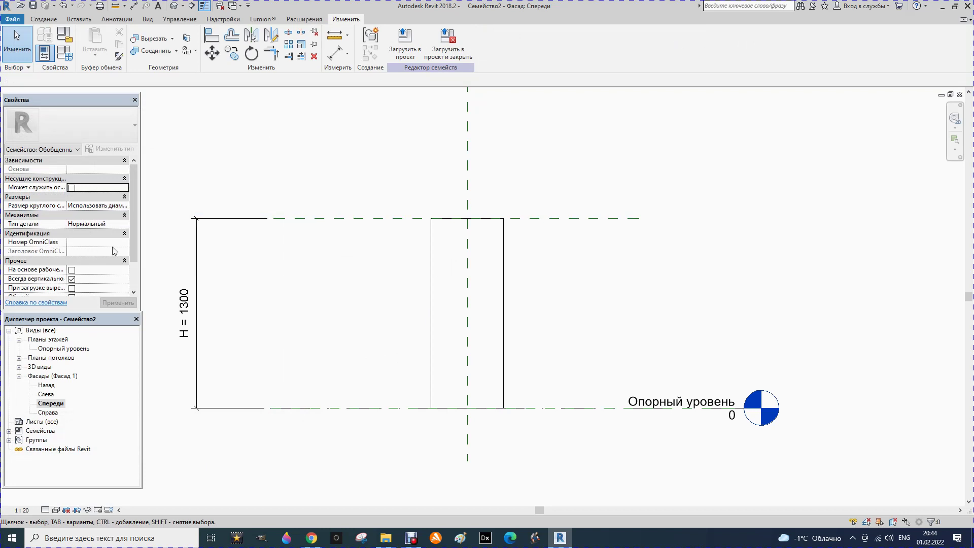
scroll(134, 250, down, 1)
mouse_move(134, 248)
mouse_down()
mouse_move(134, 262)
mouse_move(130, 254)
mouse_up()
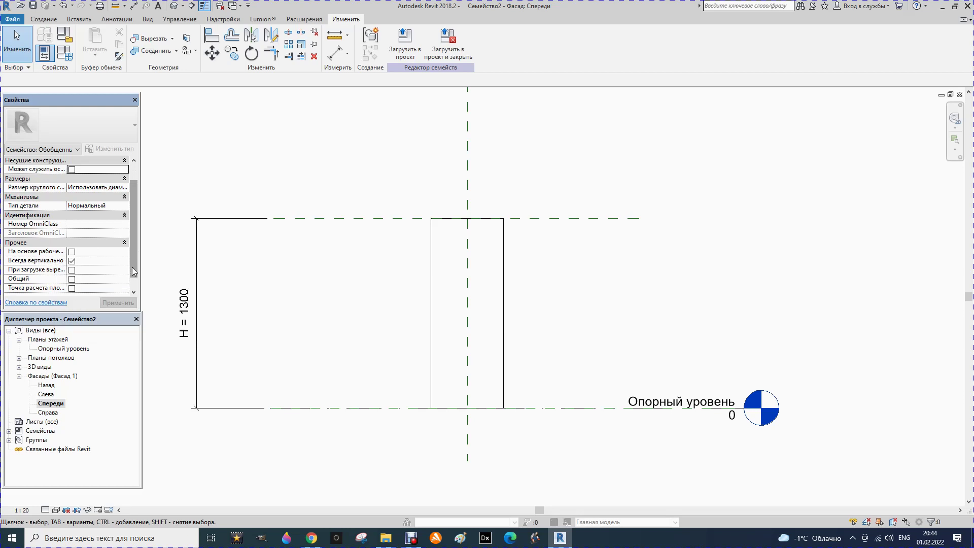
drag(134, 272, 118, 192)
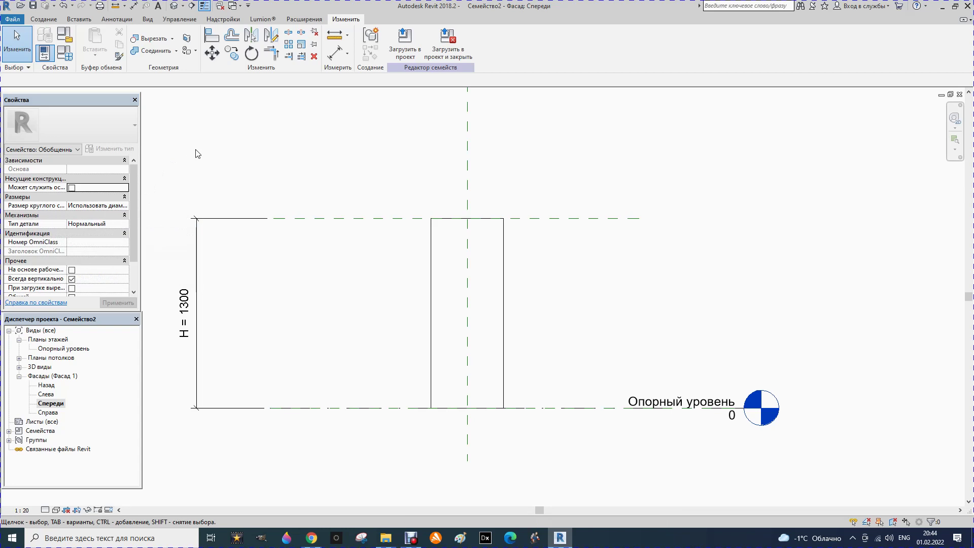
click(432, 264)
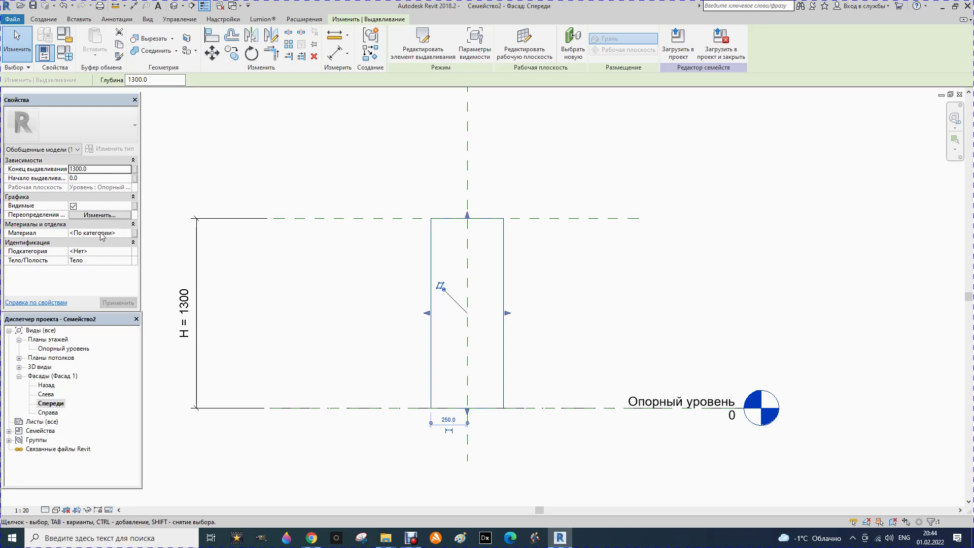
click(419, 143)
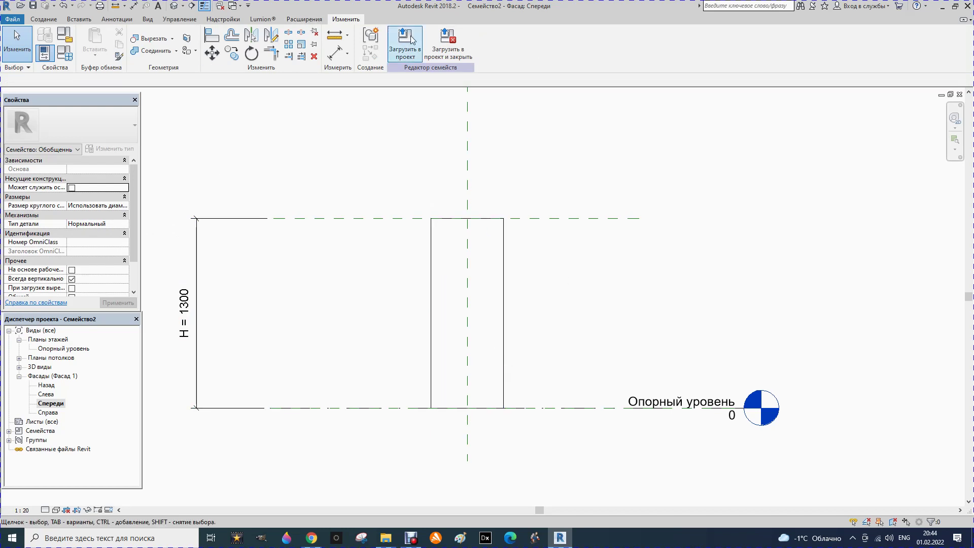
- Save the family as Колонна 1 and load it into the Крыша project
click(437, 57)
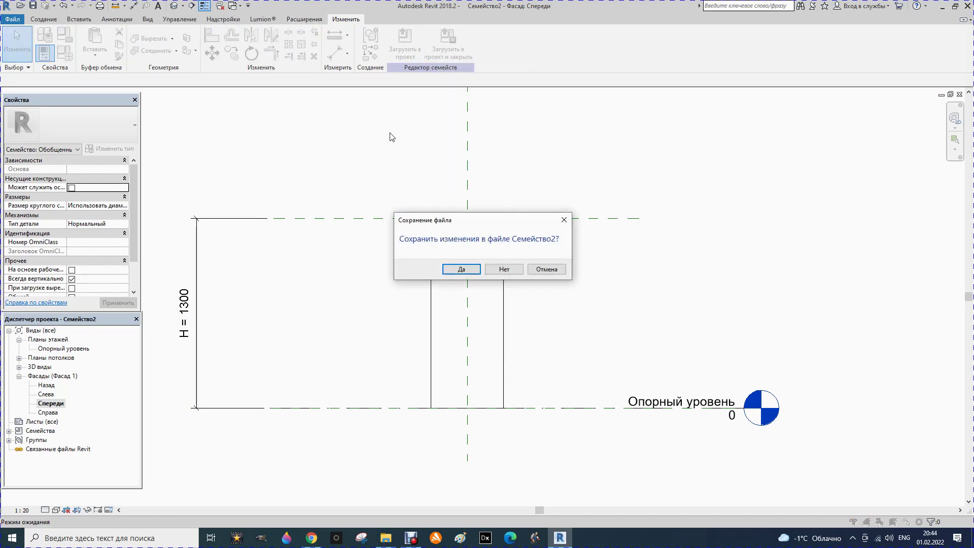
click(444, 266)
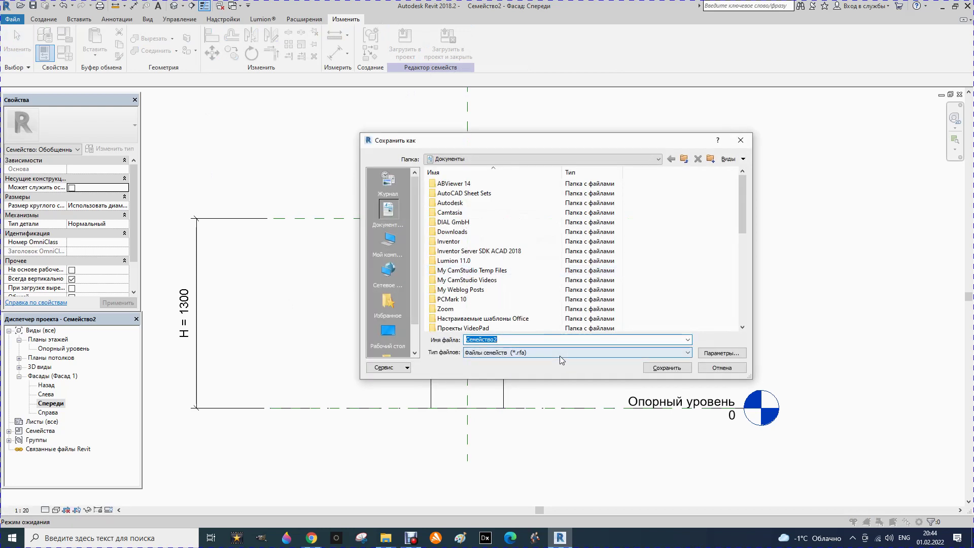
text(Rjkjyyf 1)
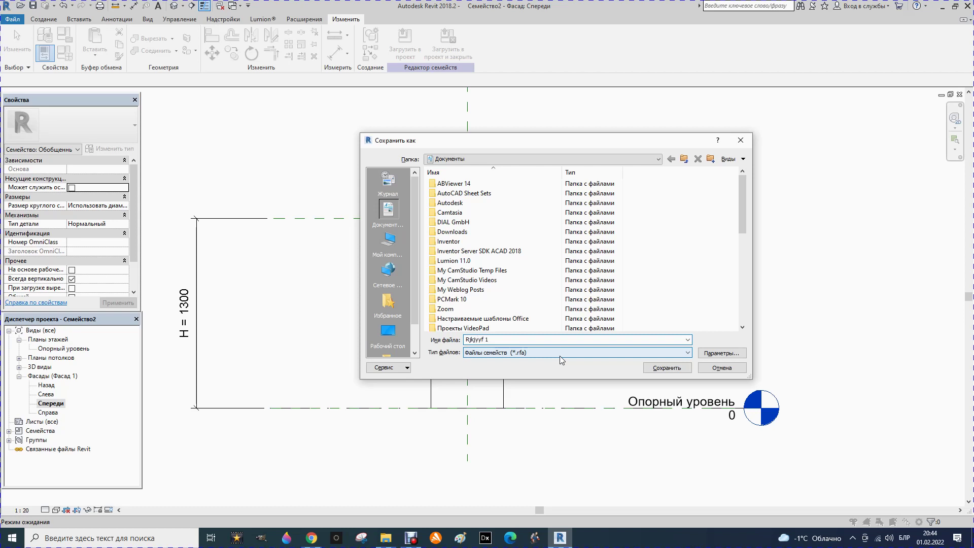
key(alt+shift)
key(BackSpace)
key(BackSpace)
key(BackSpace)
key(BackSpace)
key(BackSpace)
key(BackSpace)
key(BackSpace)
key(BackSpace)
text(Колонна)
click(666, 372)
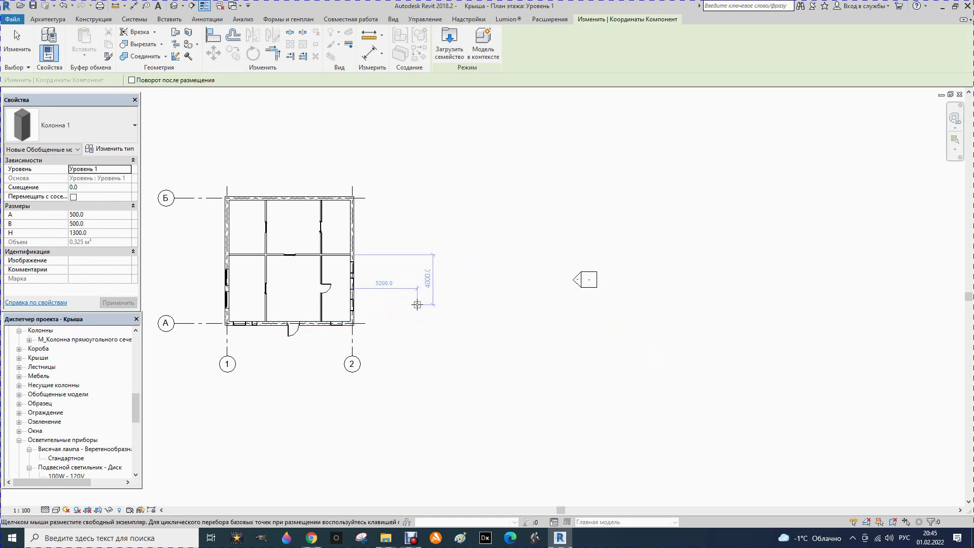
- Place one Колонна 1 column to the right of the house
scroll(598, 321, down, 1)
scroll(195, 272, up, 1)
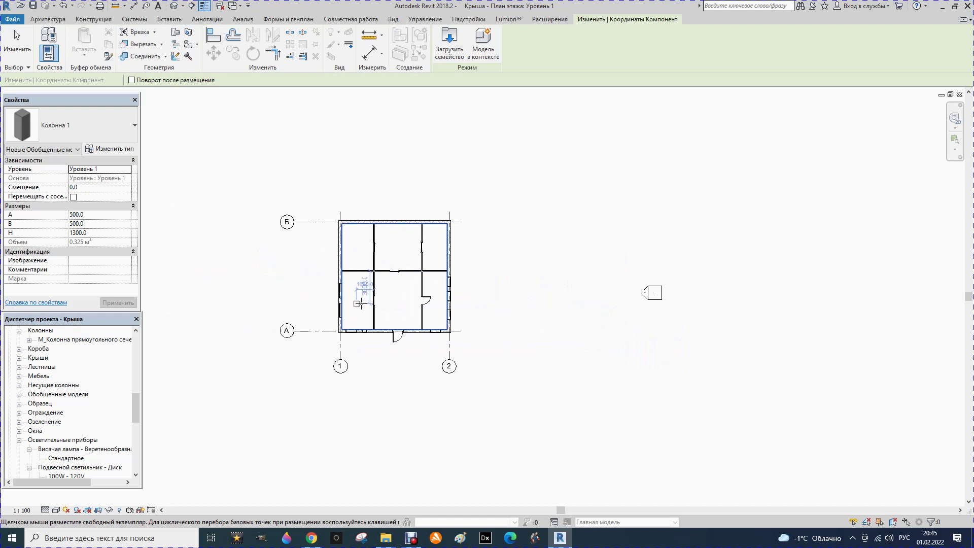
click(489, 286)
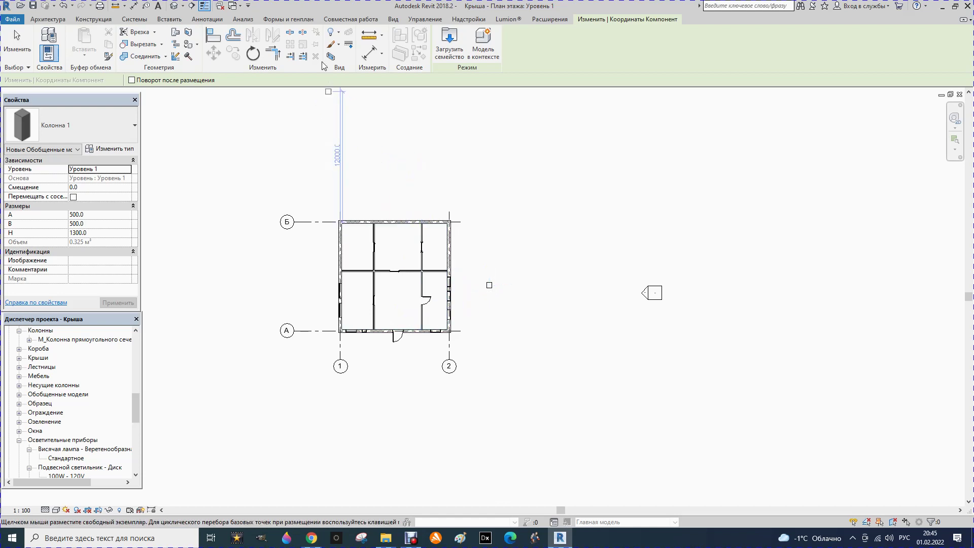
key(Escape)
key(Escape)
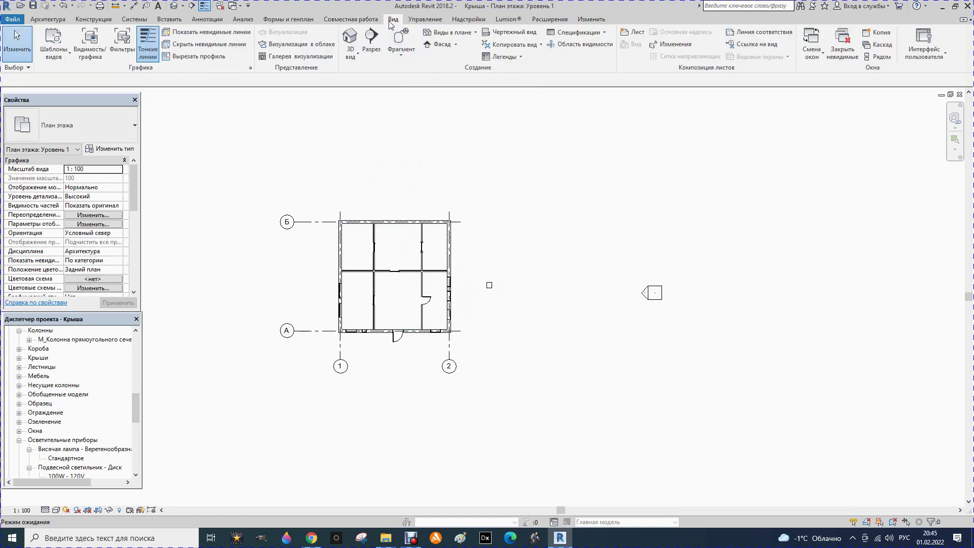
- Tile the floor plan and 3D view side by side and orbit the 3D view
click(865, 59)
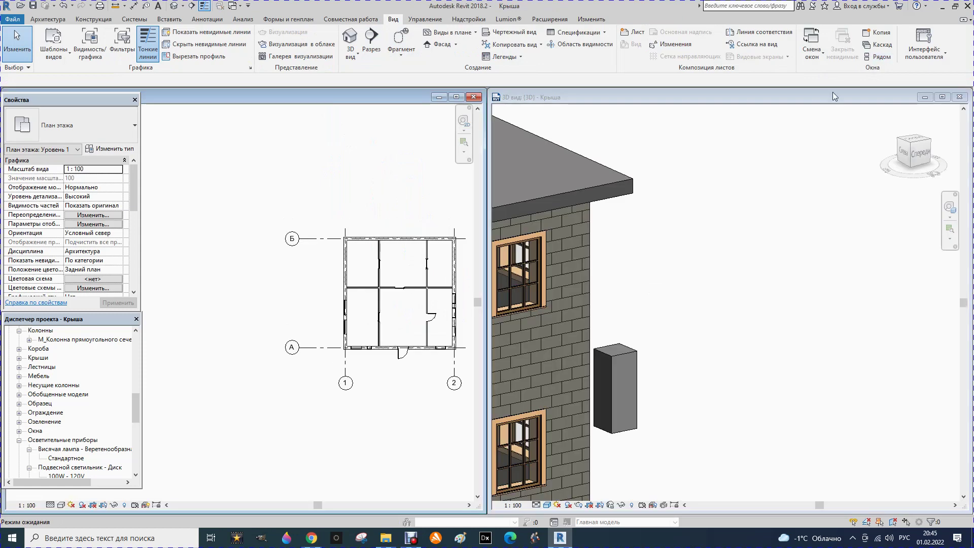
click(908, 173)
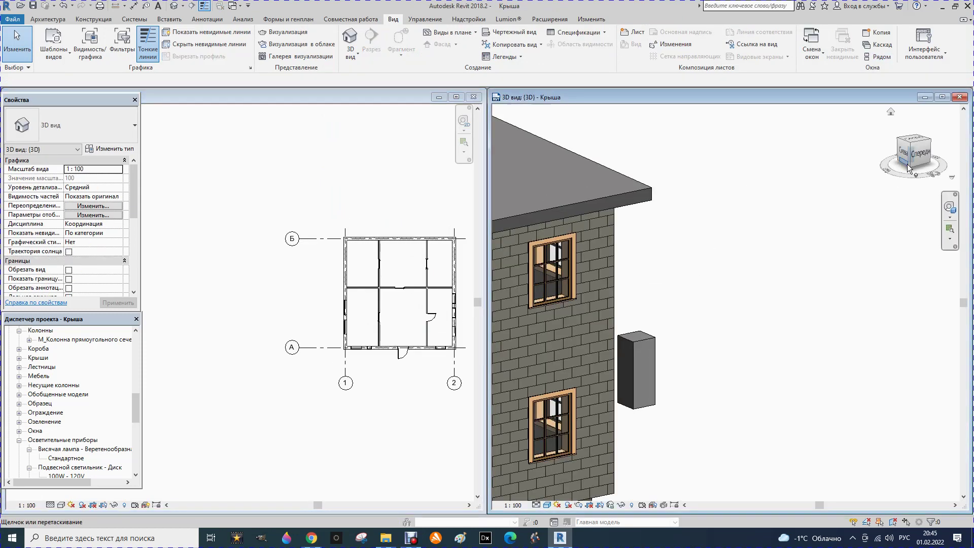
click(920, 153)
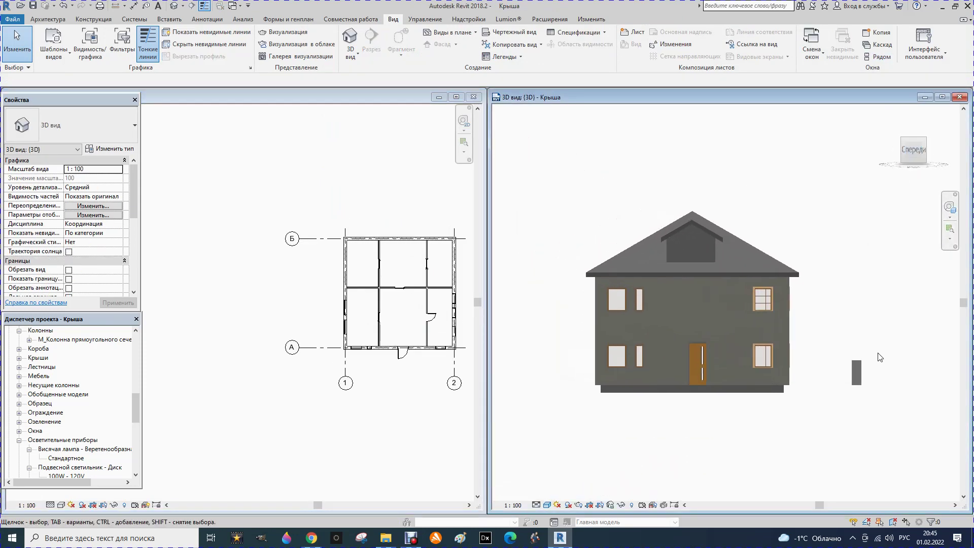
scroll(837, 378, up, 3)
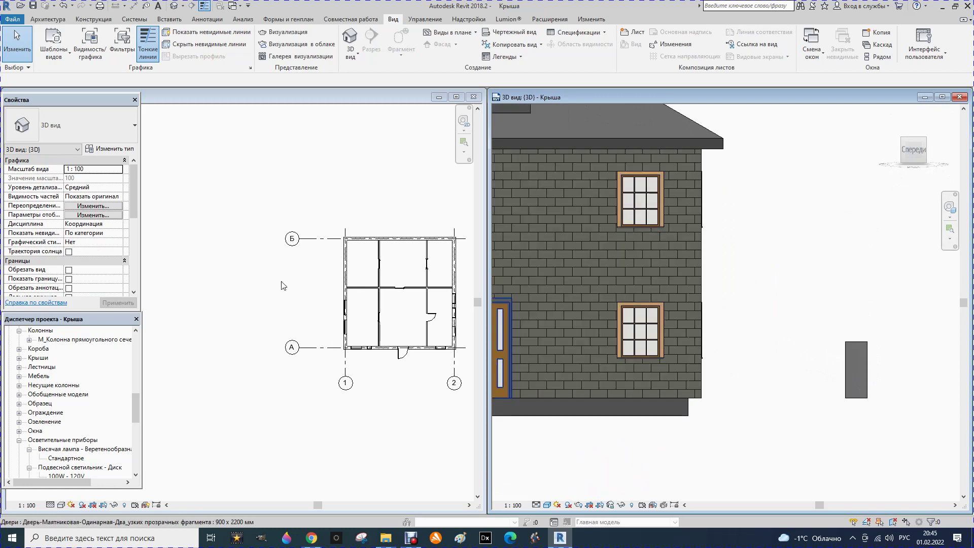
mouse_move(916, 161)
mouse_down()
mouse_move(885, 173)
mouse_move(741, 327)
mouse_up()
click(205, 322)
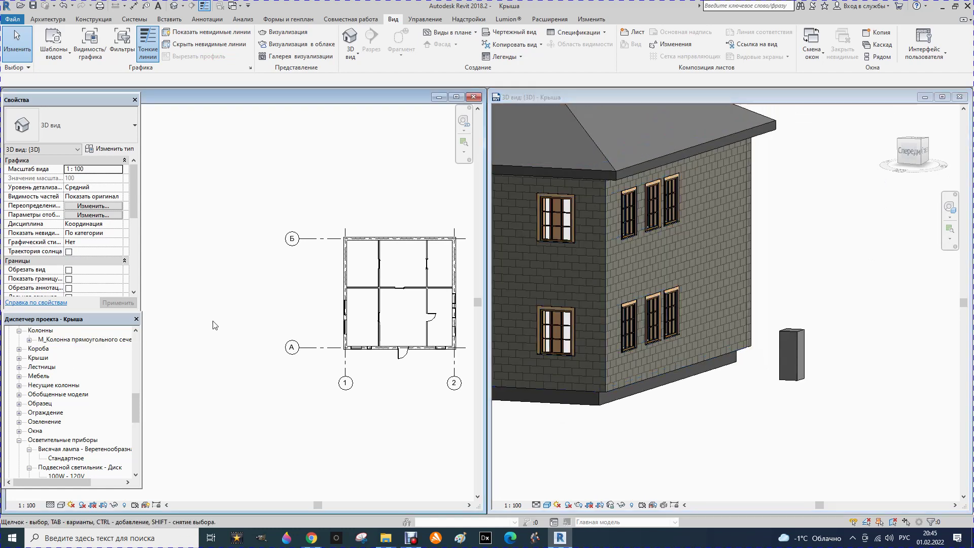
scroll(203, 319, down, 2)
scroll(355, 312, up, 1)
scroll(360, 312, up, 2)
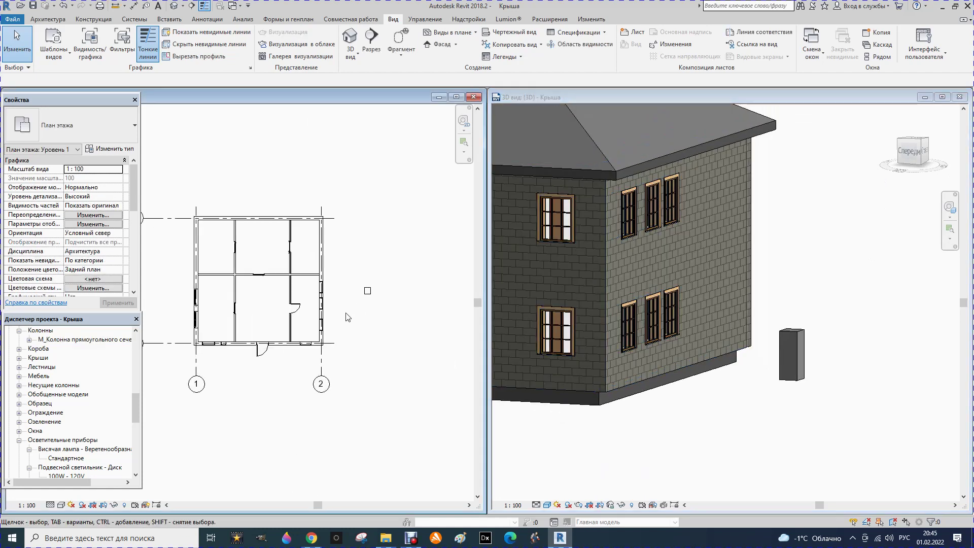
scroll(364, 313, up, 2)
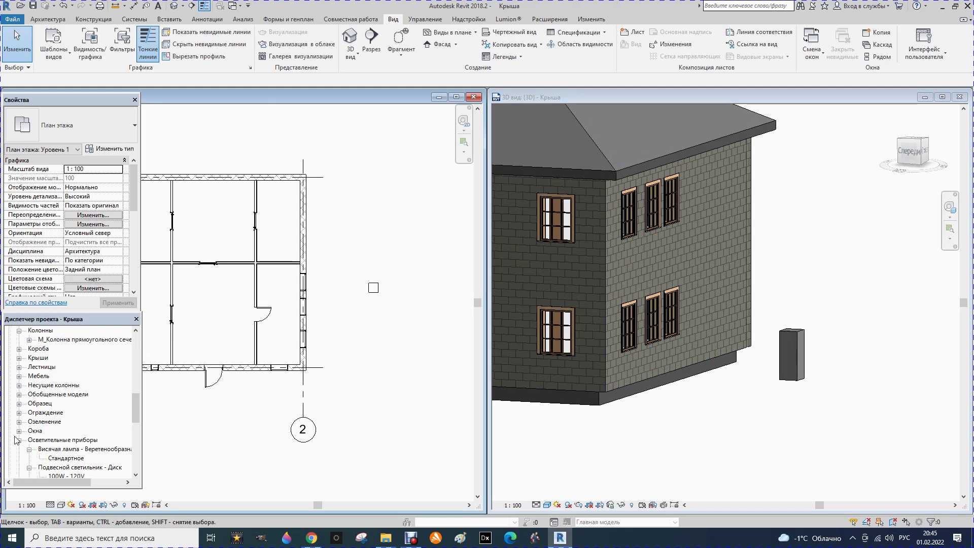
mouse_move(138, 416)
mouse_down()
mouse_move(131, 404)
mouse_move(131, 418)
mouse_up()
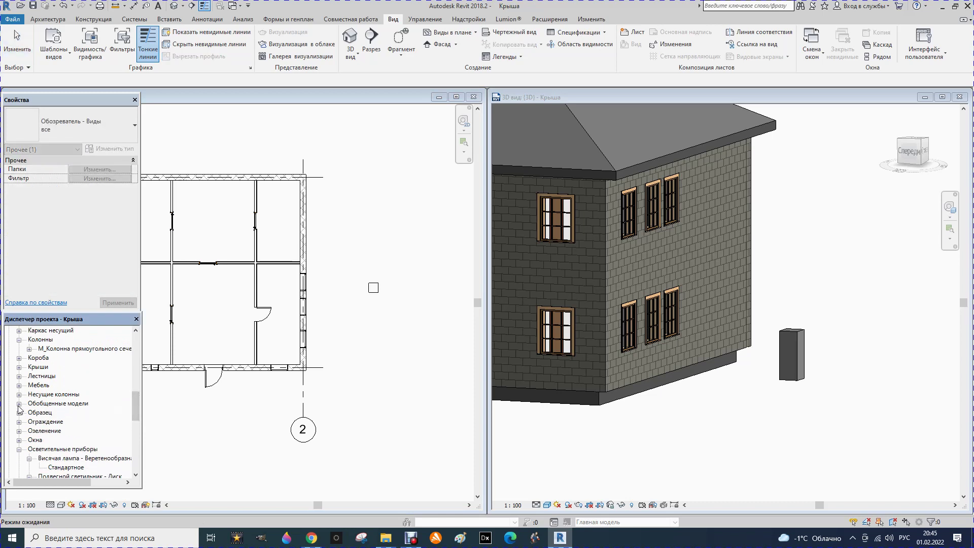
- Place a second Колонна 1 instance beside the house using Создать экземпляр from the Project Browser
click(19, 404)
click(29, 412)
click(63, 423)
right_click(63, 422)
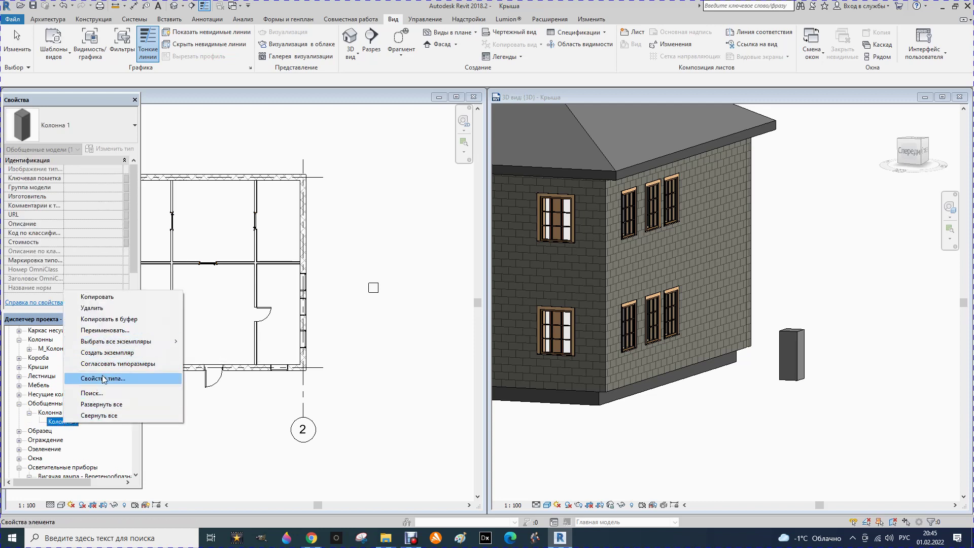
click(106, 353)
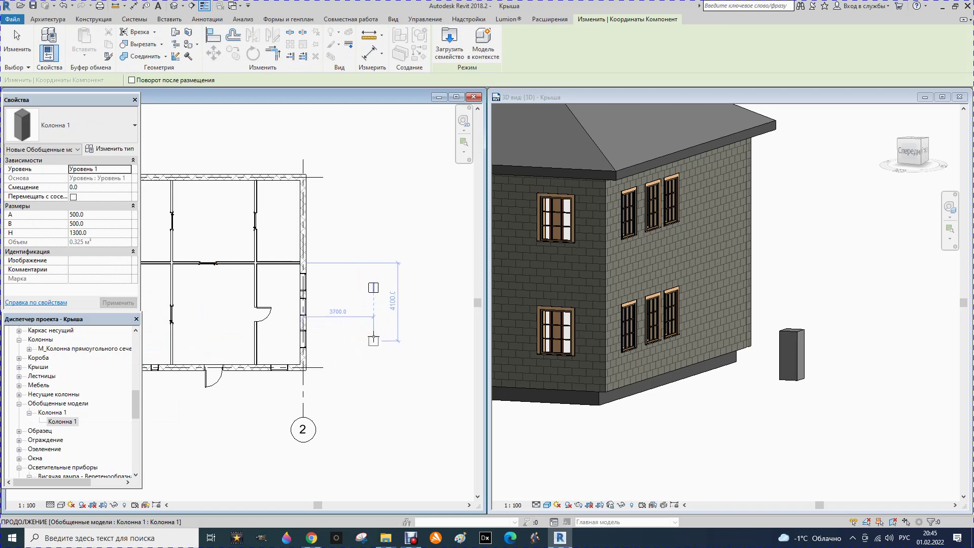
click(373, 332)
key(Escape)
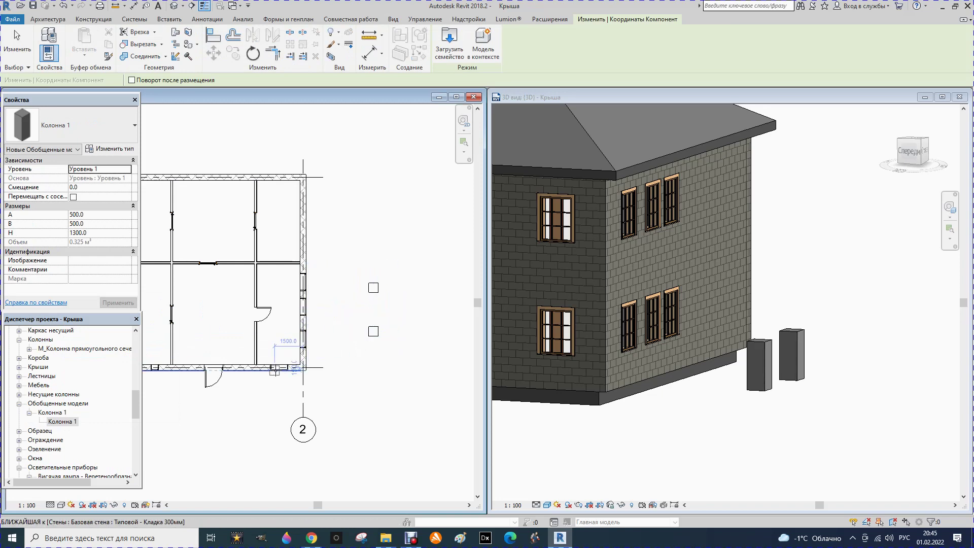
key(Escape)
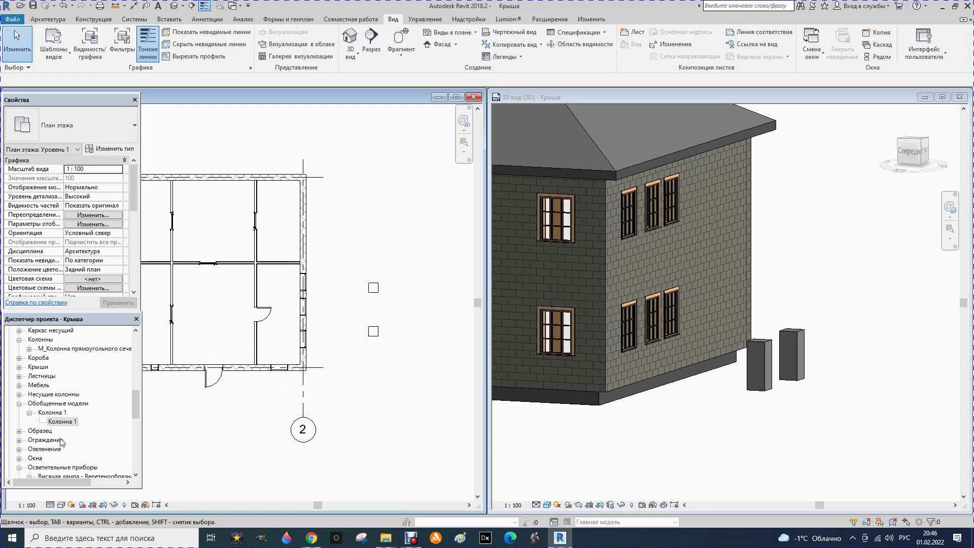
click(19, 404)
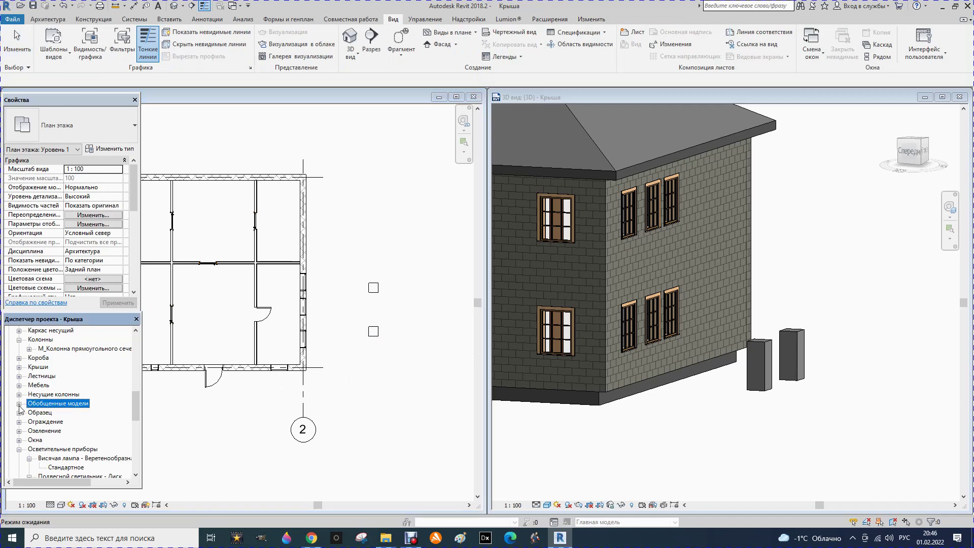
- Set the right-hand column's instance parameter H to 2000
drag(136, 413, 136, 357)
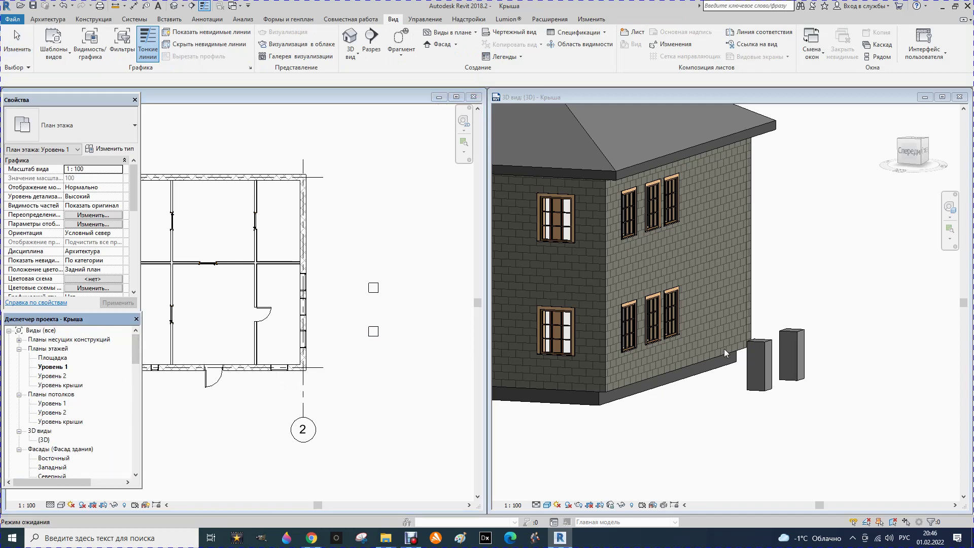
click(764, 372)
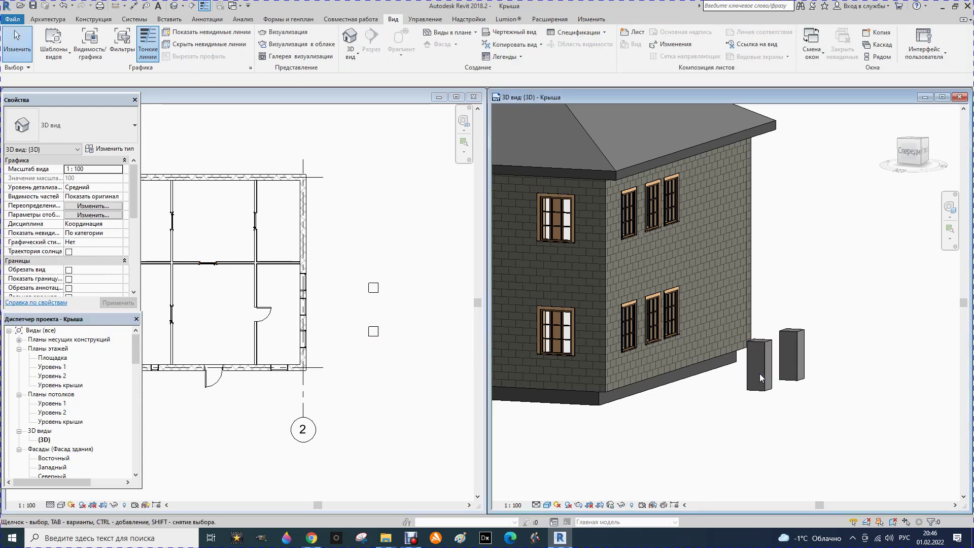
click(794, 365)
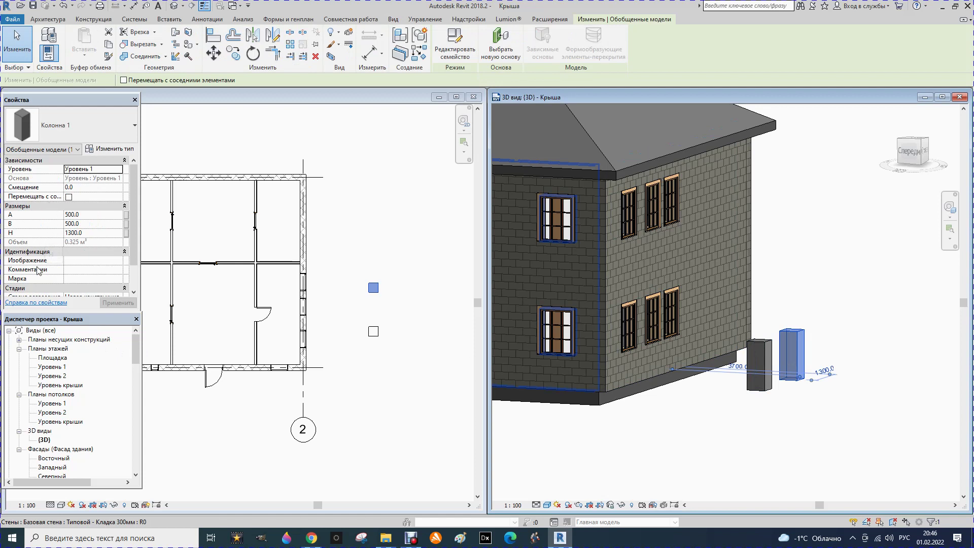
click(91, 235)
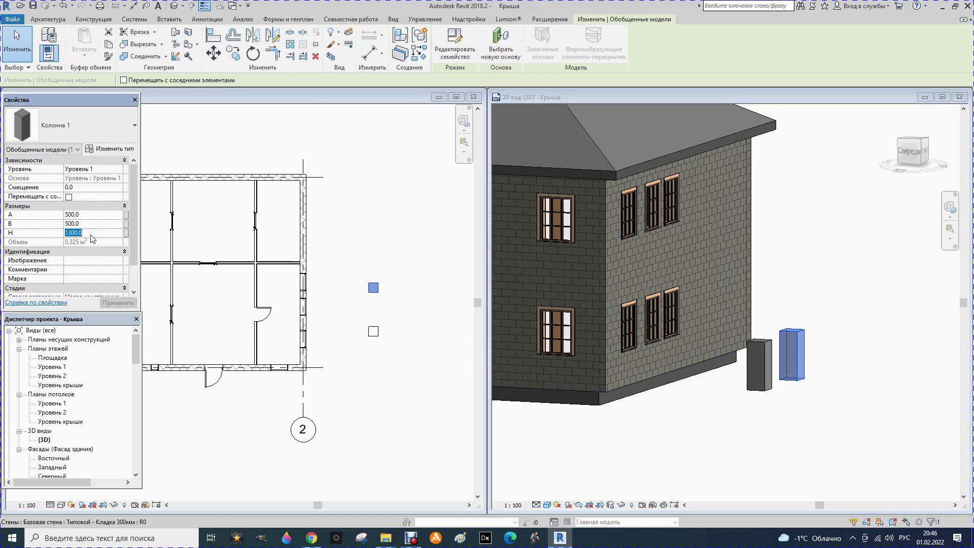
text(200)
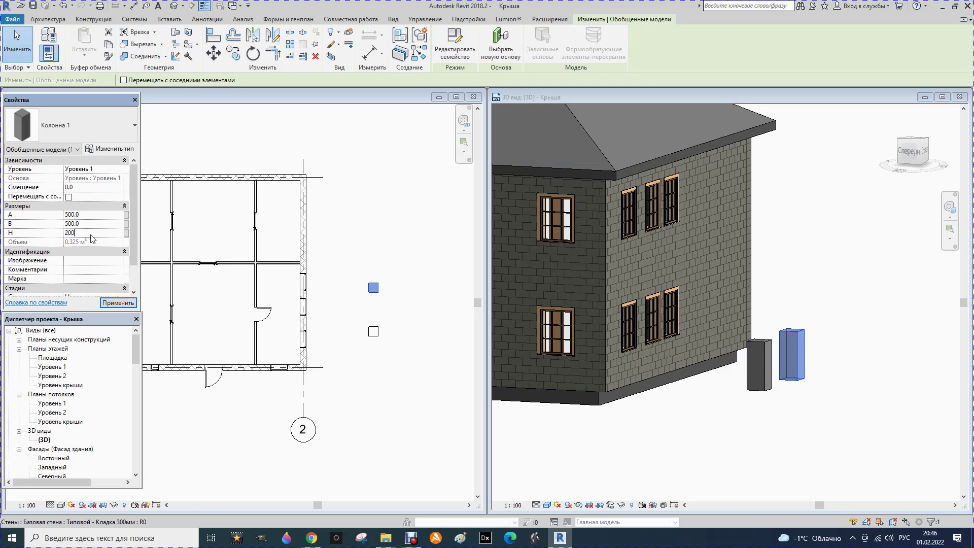
click(117, 302)
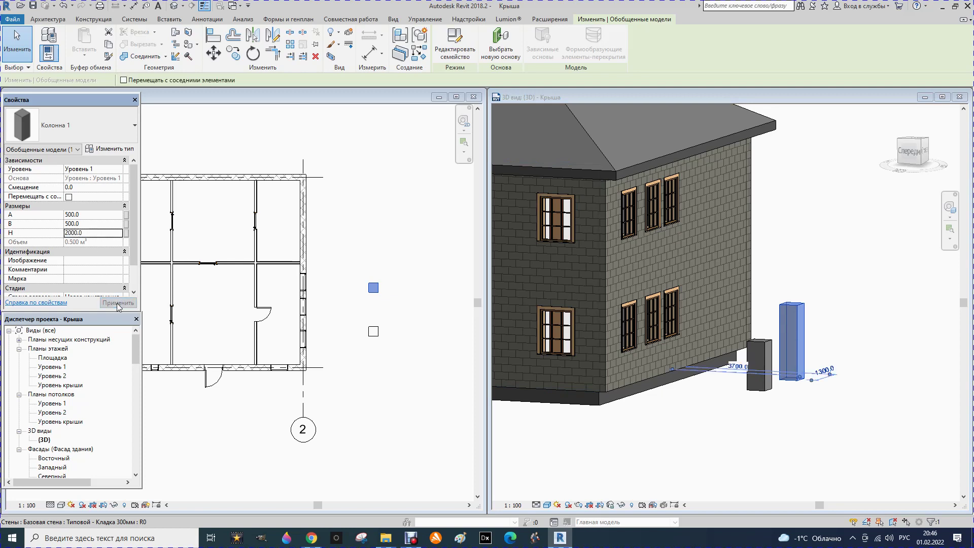
click(352, 274)
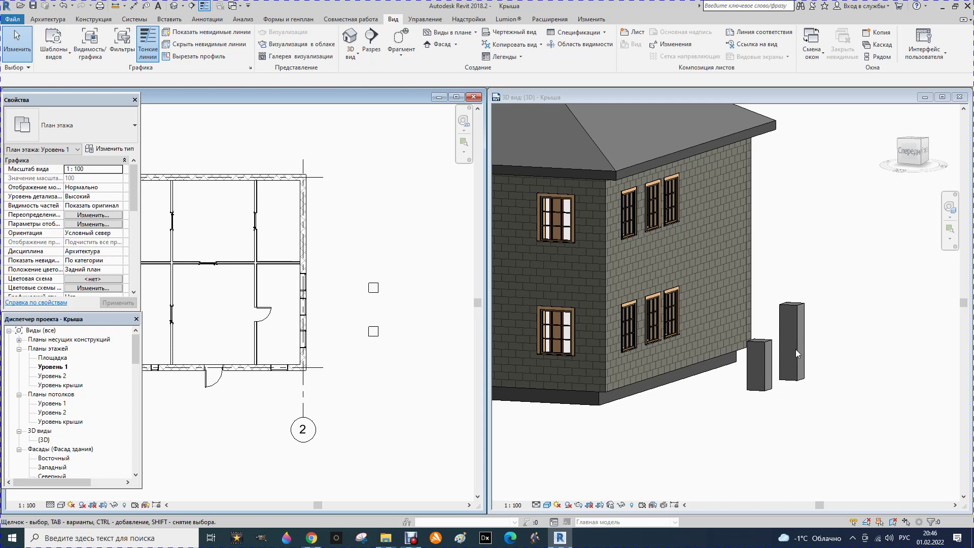
- Set the other column's instance parameter A to 1000 and orbit to inspect
click(761, 364)
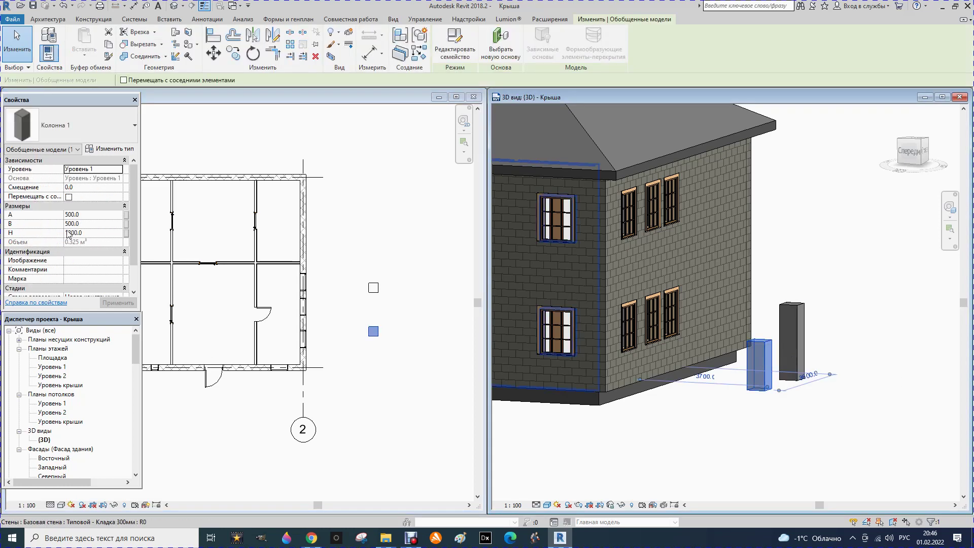
click(91, 218)
text(100)
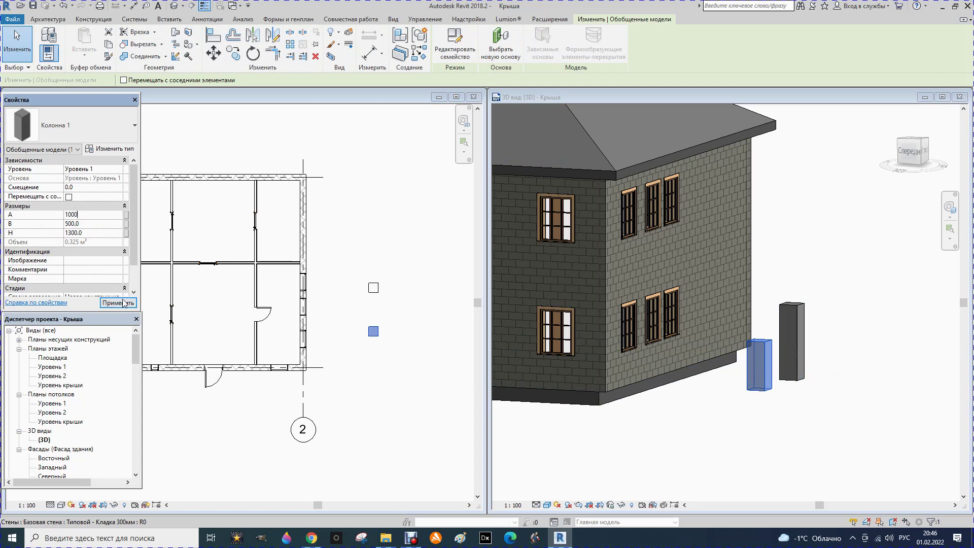
click(118, 302)
click(361, 252)
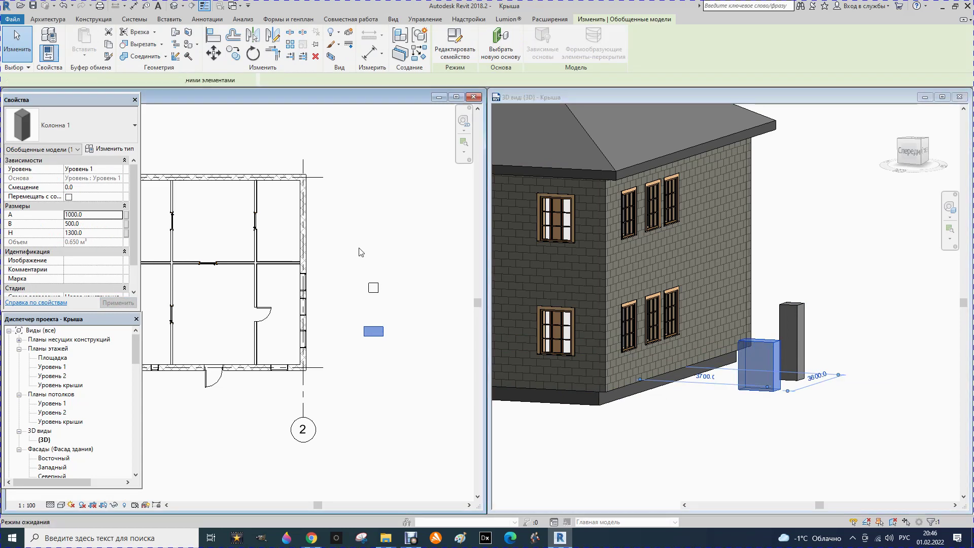
click(399, 236)
click(923, 153)
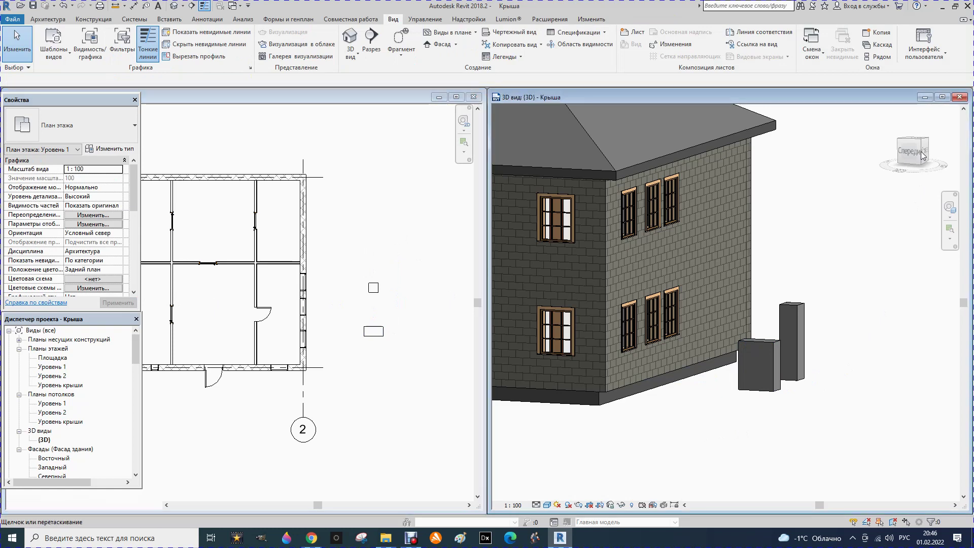
drag(920, 158, 896, 161)
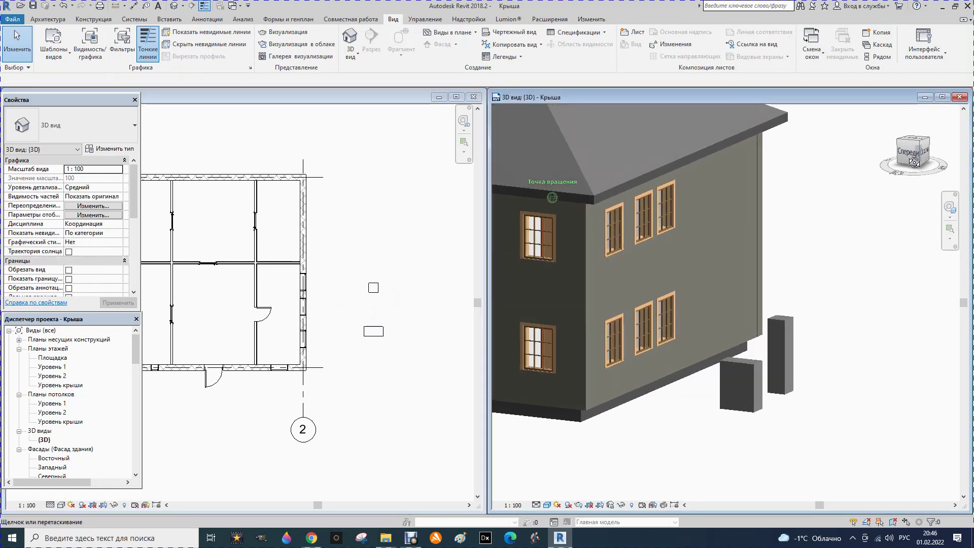
click(745, 397)
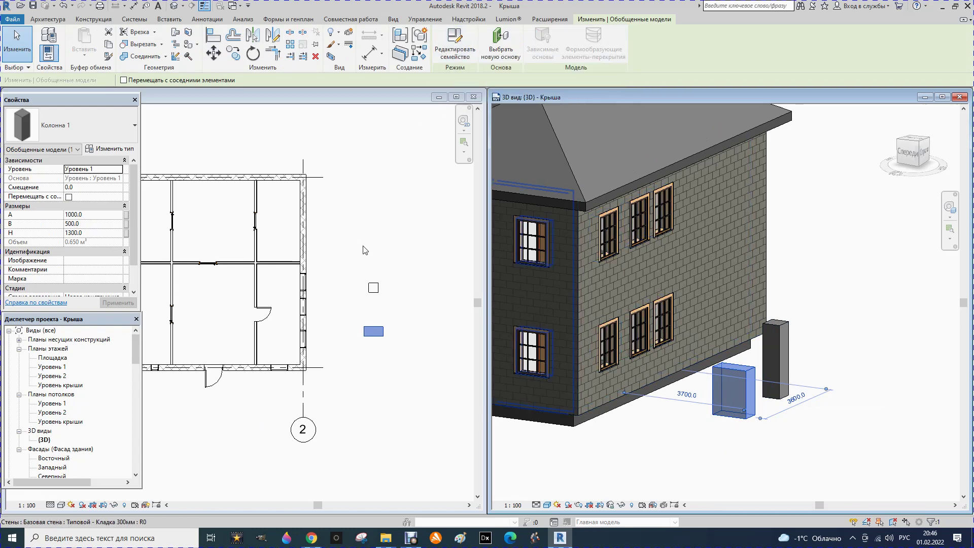
key(Escape)
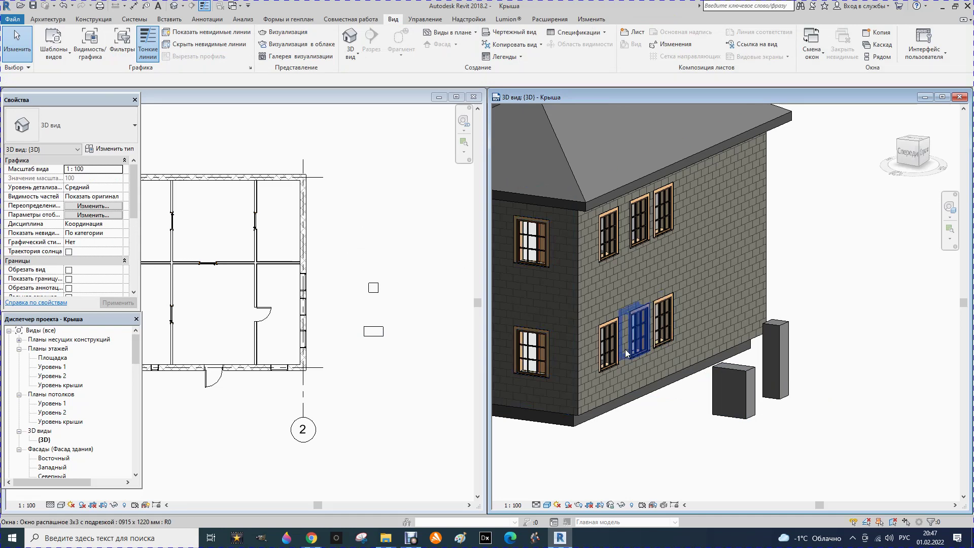
click(608, 361)
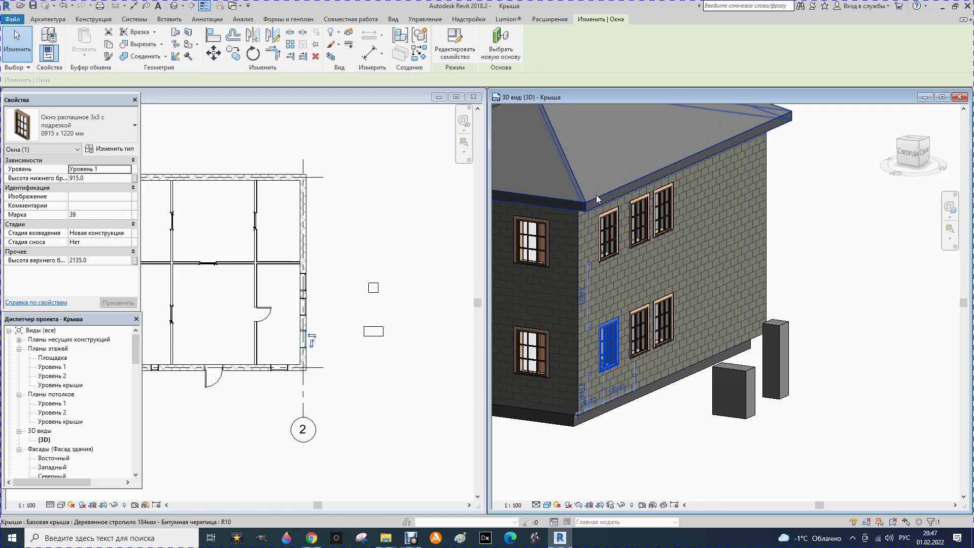
click(748, 383)
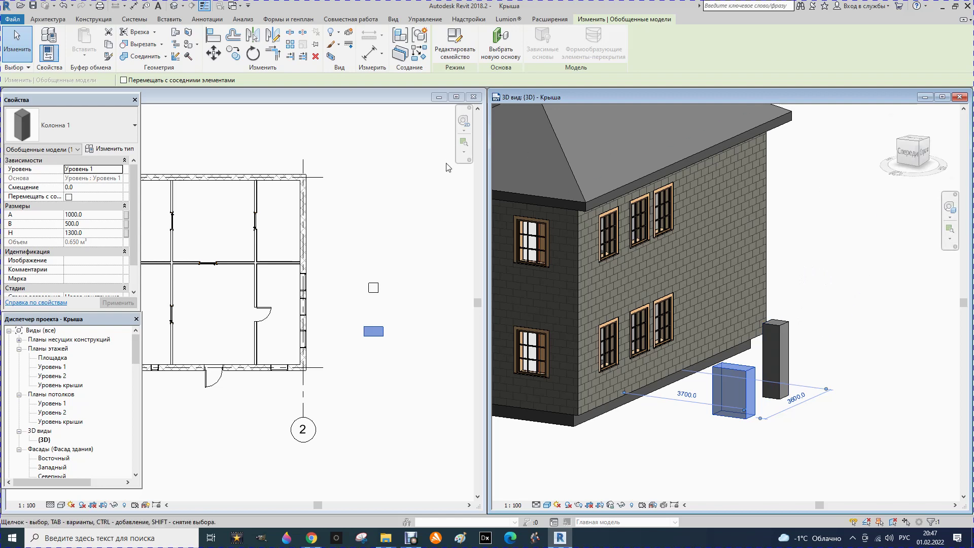
click(396, 152)
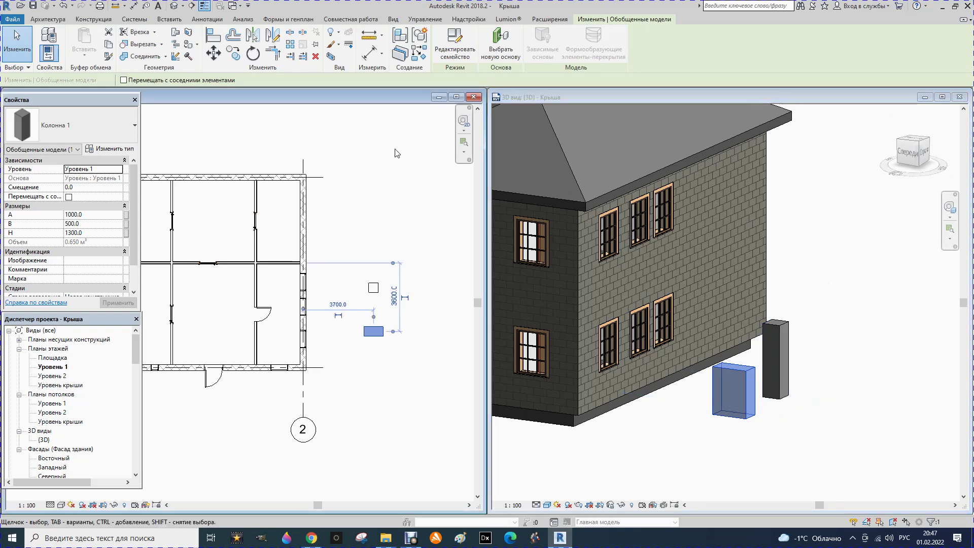
click(396, 153)
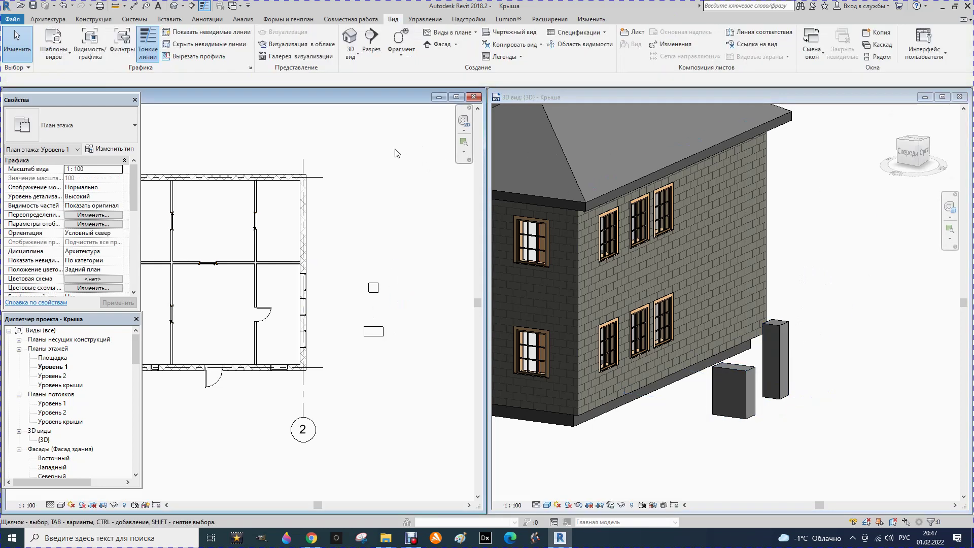
- Select the tall Колонна 1 column to show its instance parameters A 500 and H 2000
click(159, 21)
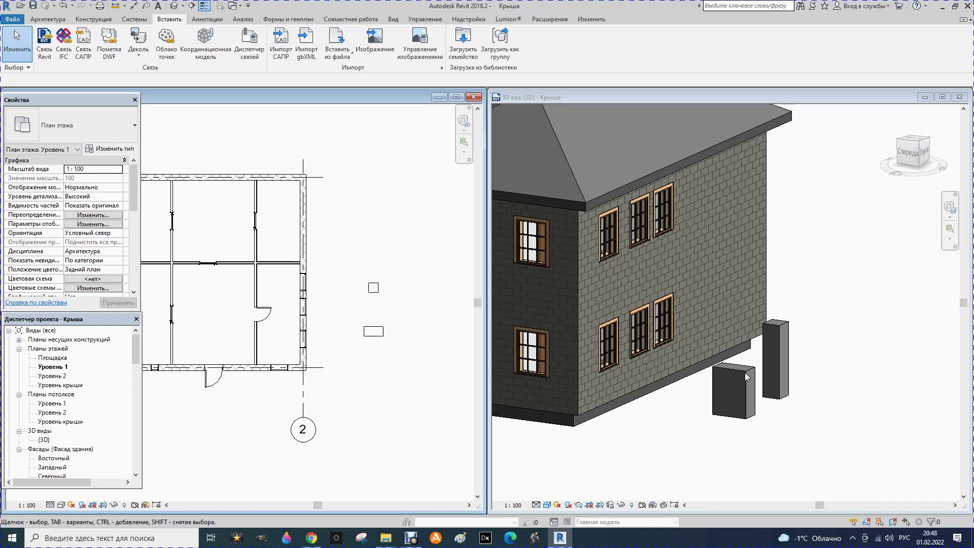
click(778, 366)
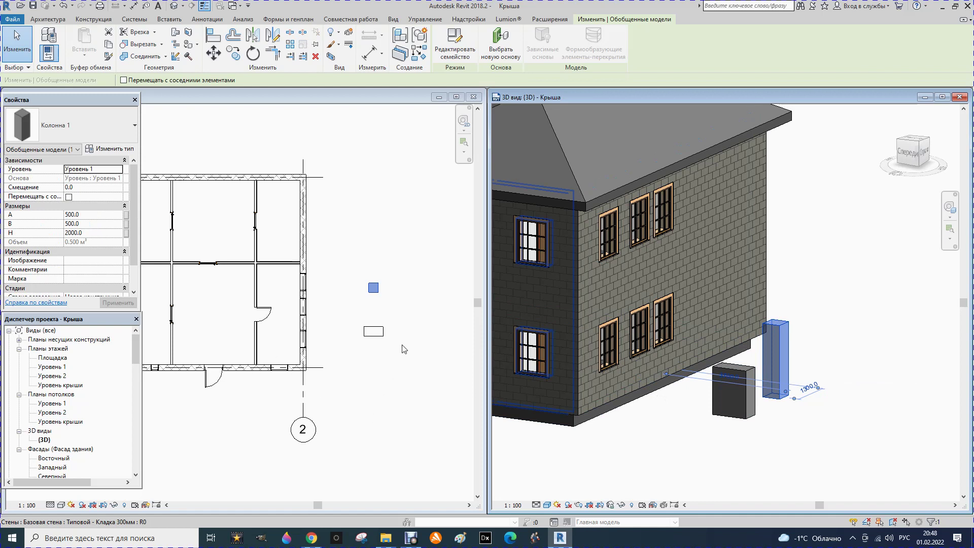
scroll(380, 289, down, 2)
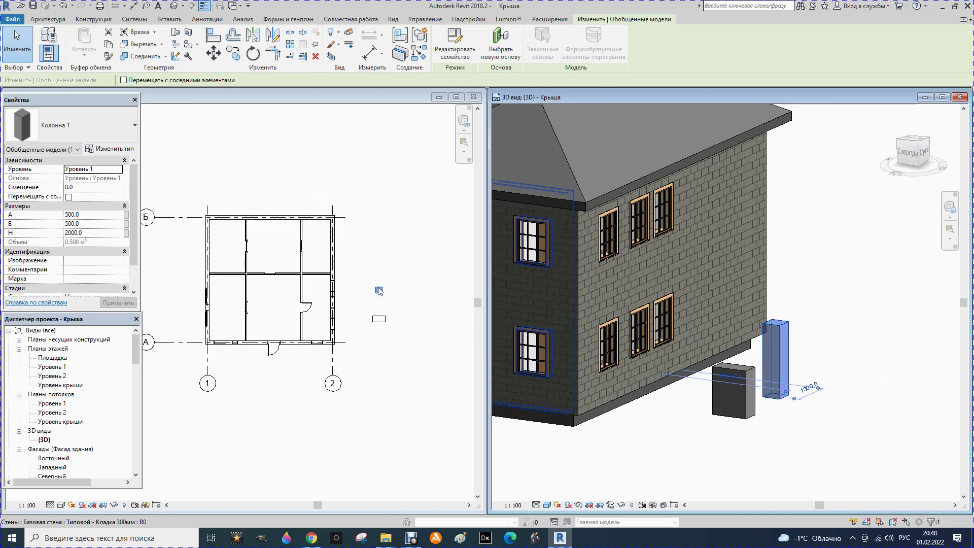
scroll(384, 336, up, 1)
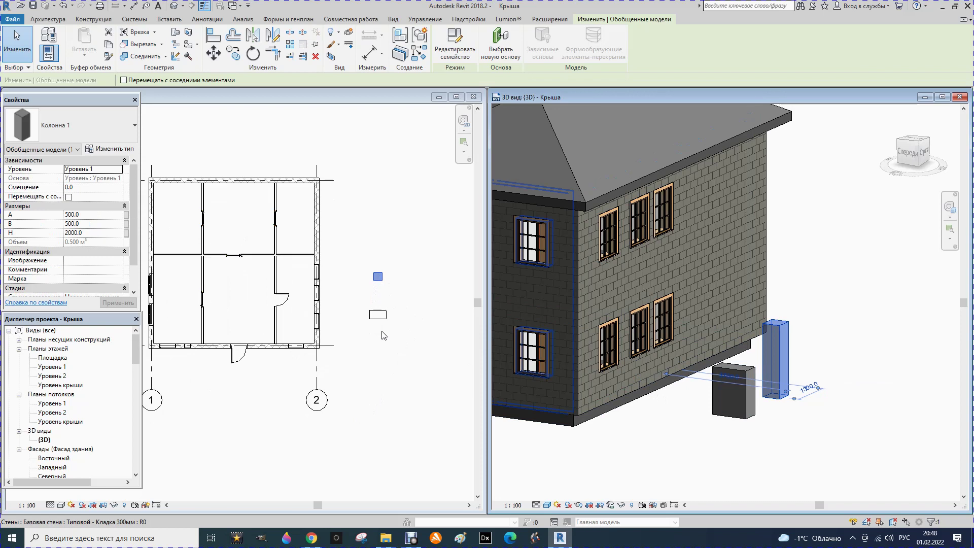
scroll(382, 332, up, 1)
scroll(381, 328, up, 1)
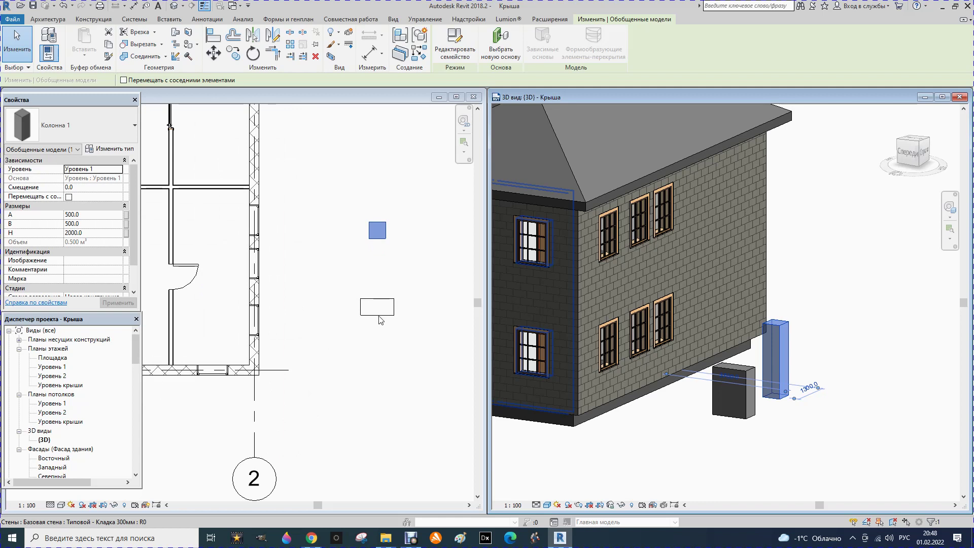
click(380, 319)
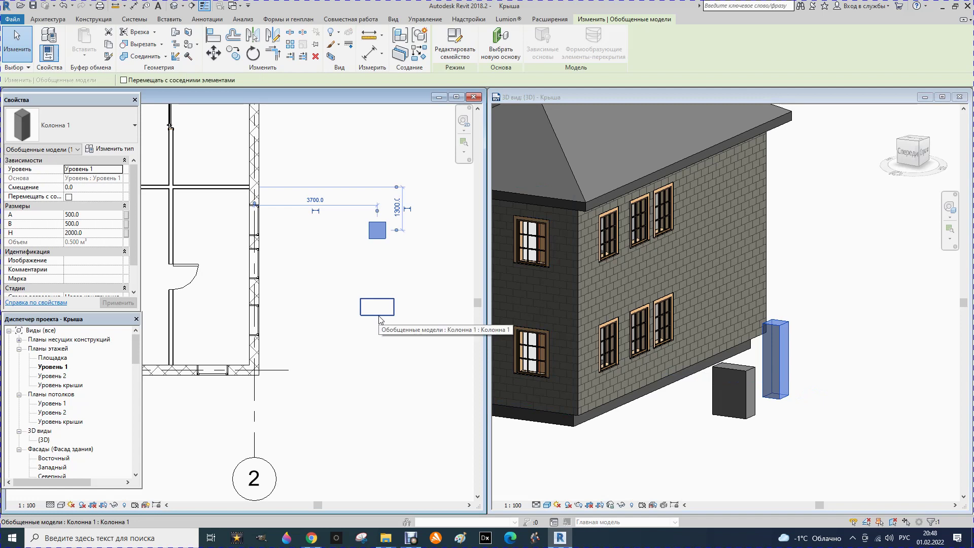